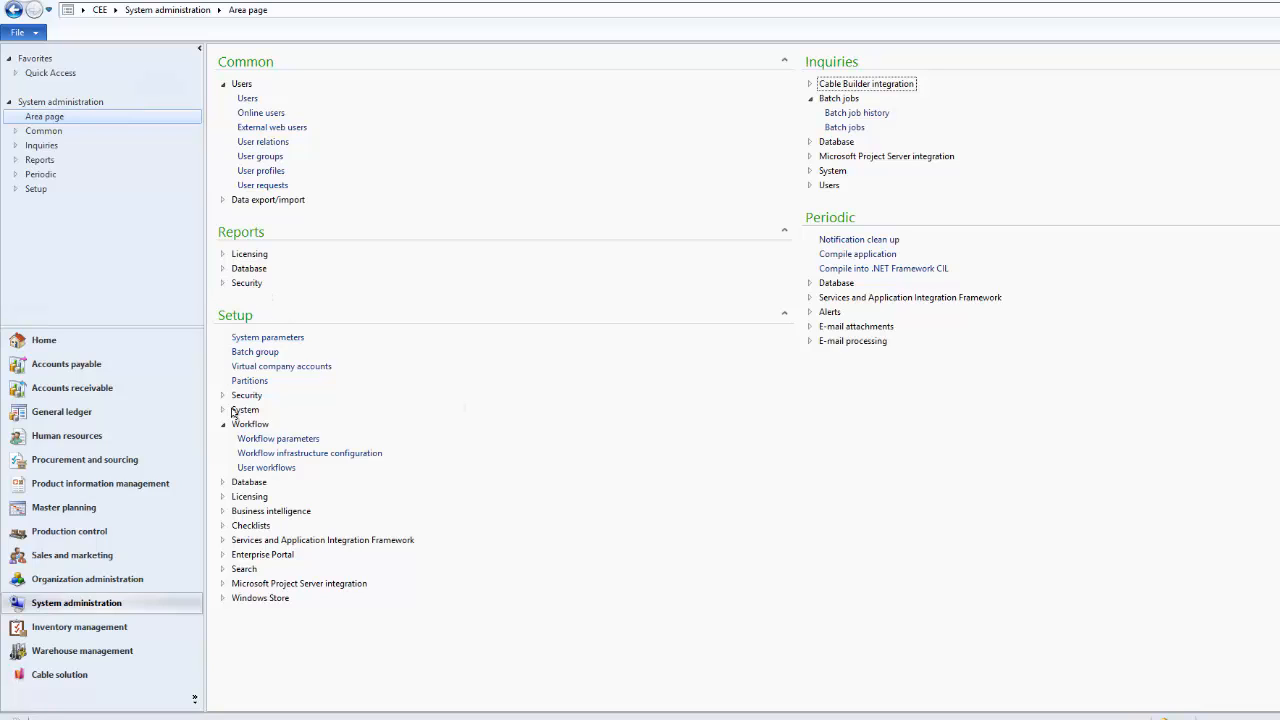
# Review the workflow parameters in System administration, close them, and open the workflow infrastructure configuration
pyautogui.click(280, 439)
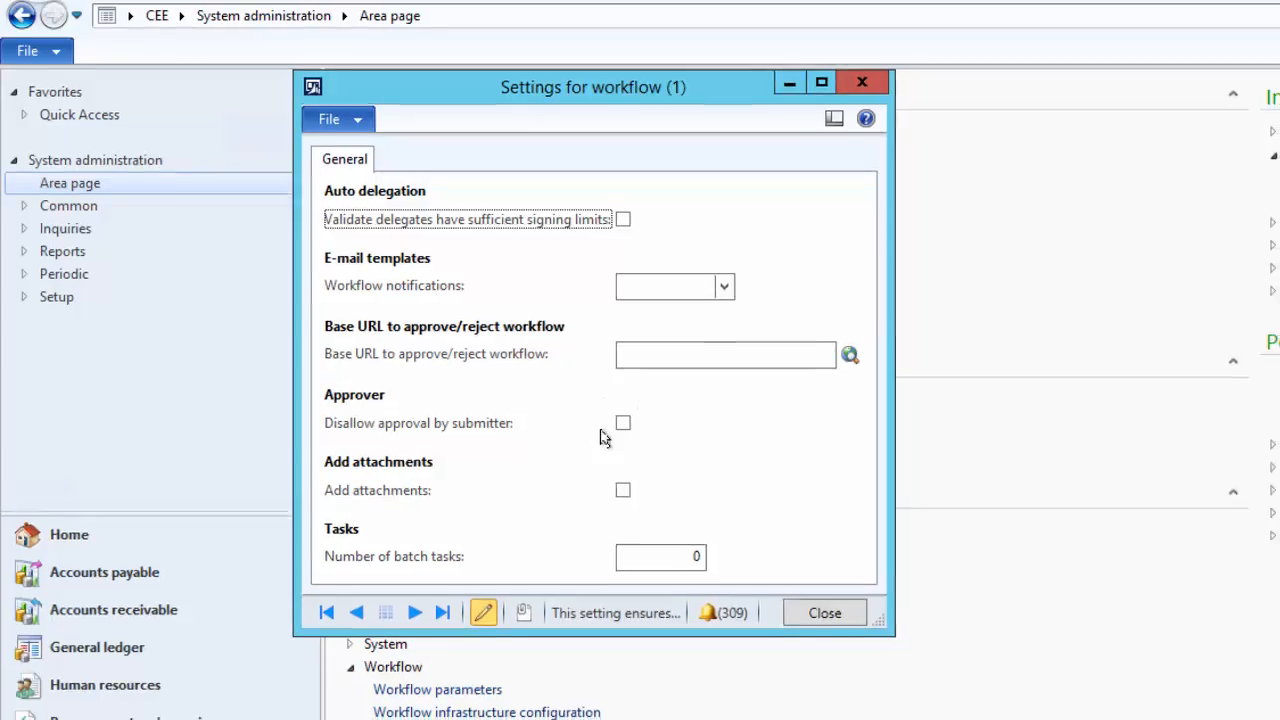
pyautogui.click(768, 570)
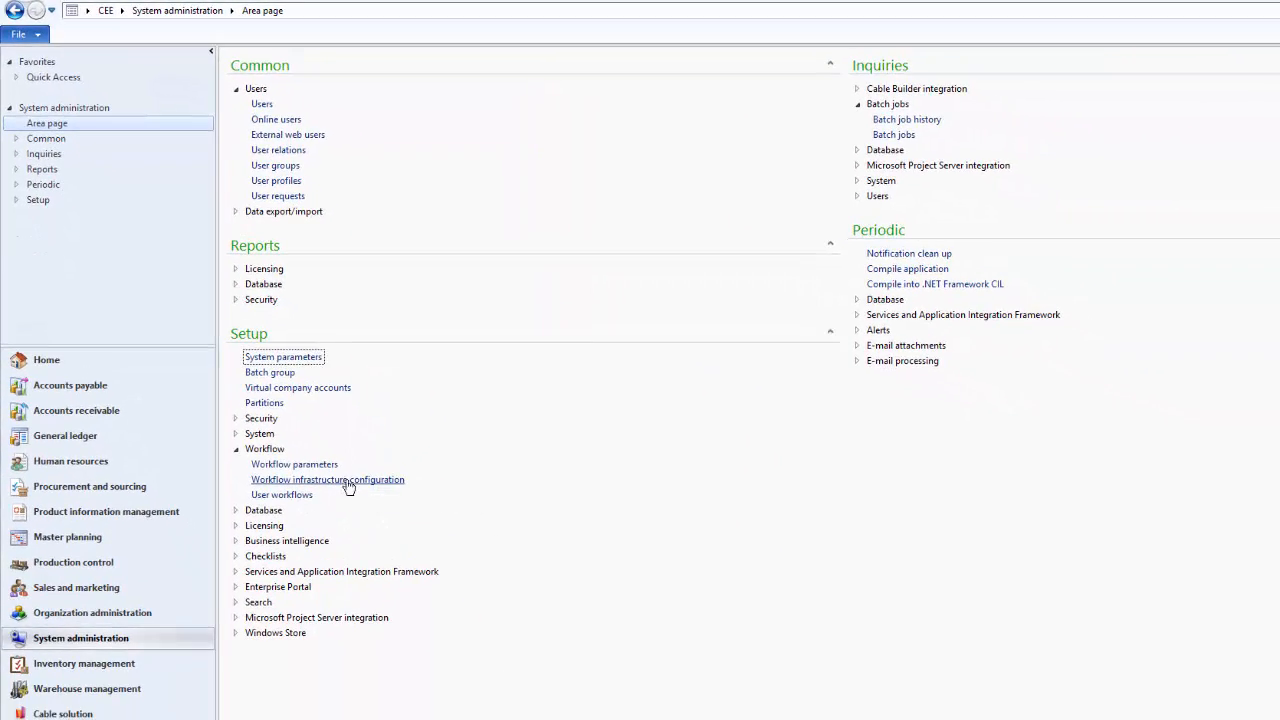
pyautogui.click(345, 482)
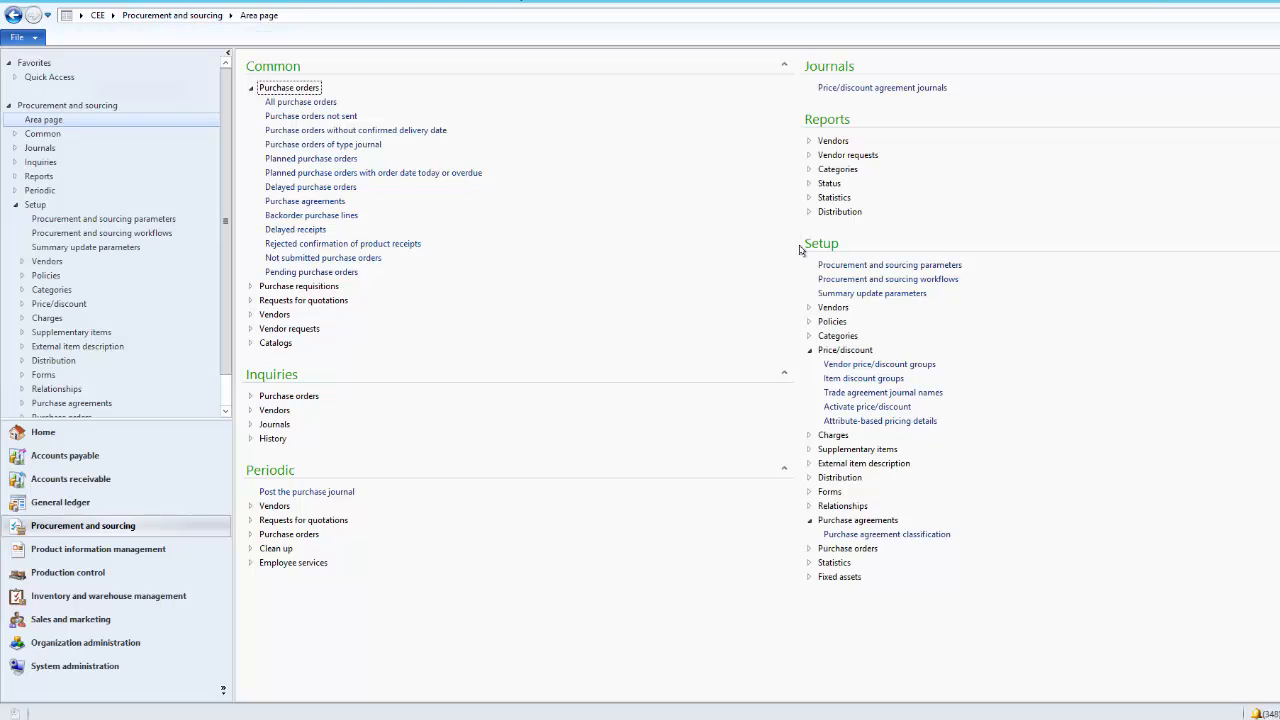
# Create a new procurement and sourcing workflow of the type Purchase order workflow
pyautogui.click(870, 283)
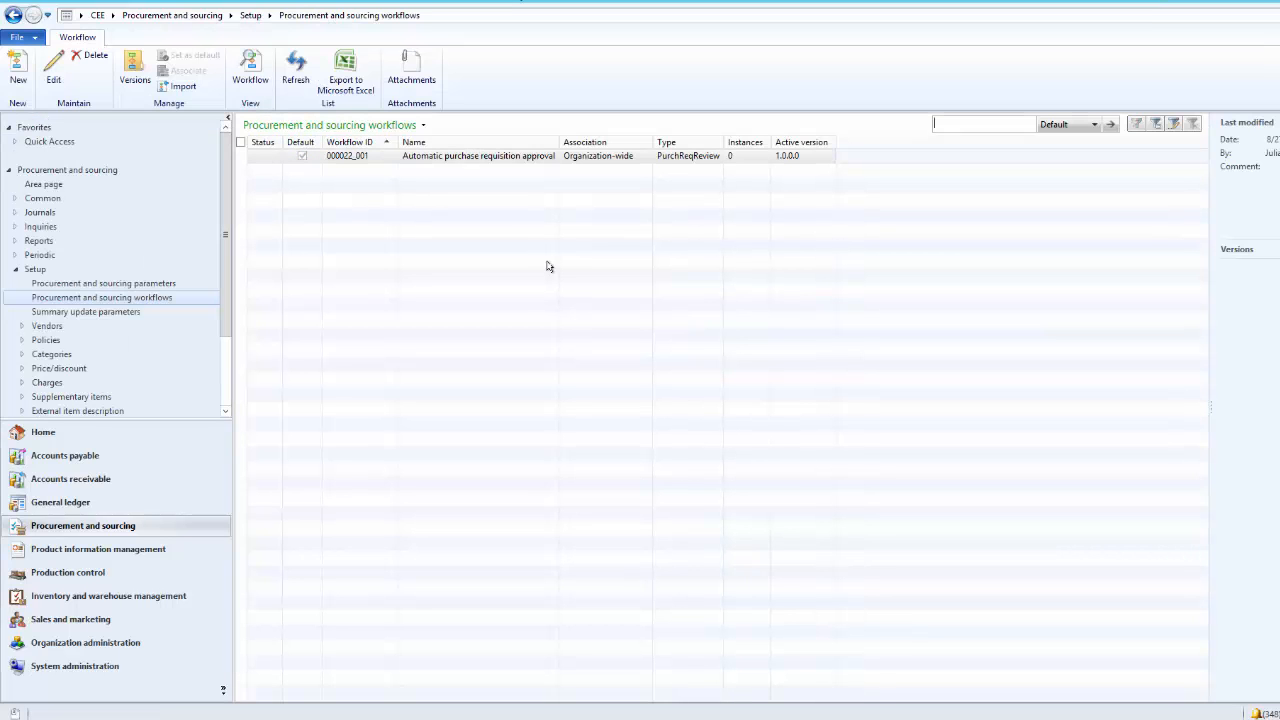
pyautogui.click(18, 80)
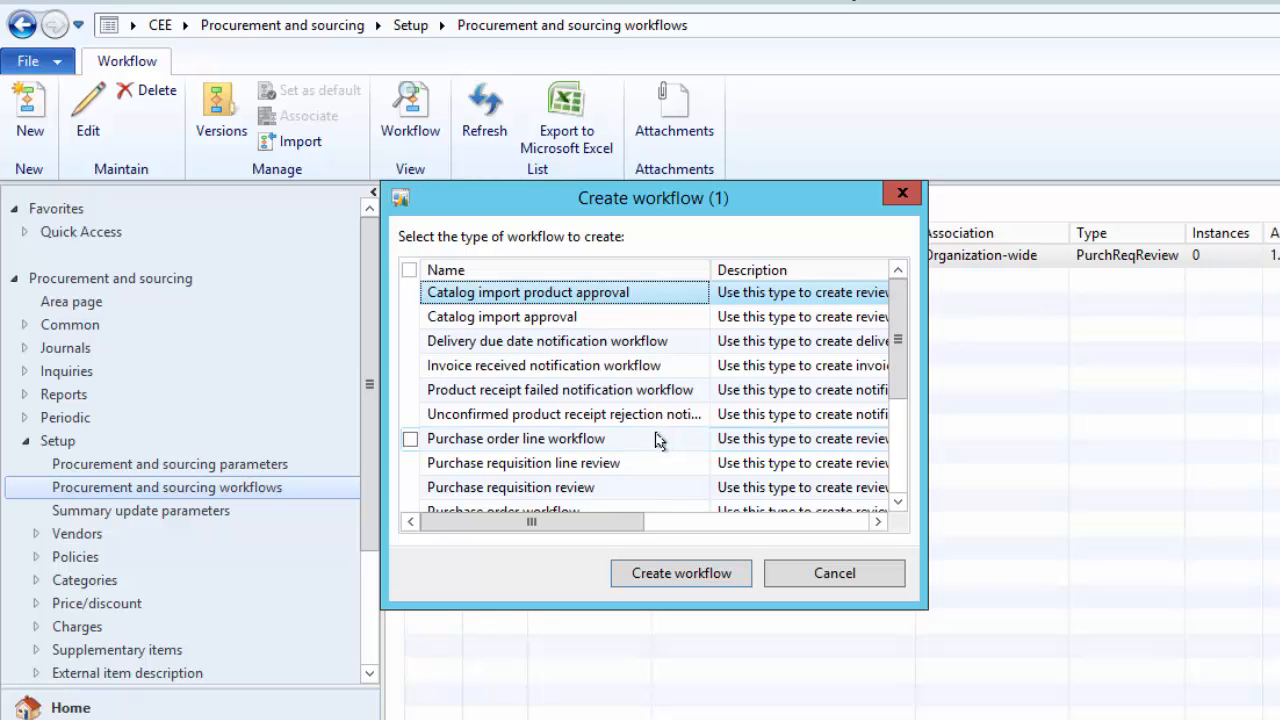
pyautogui.click(897, 504)
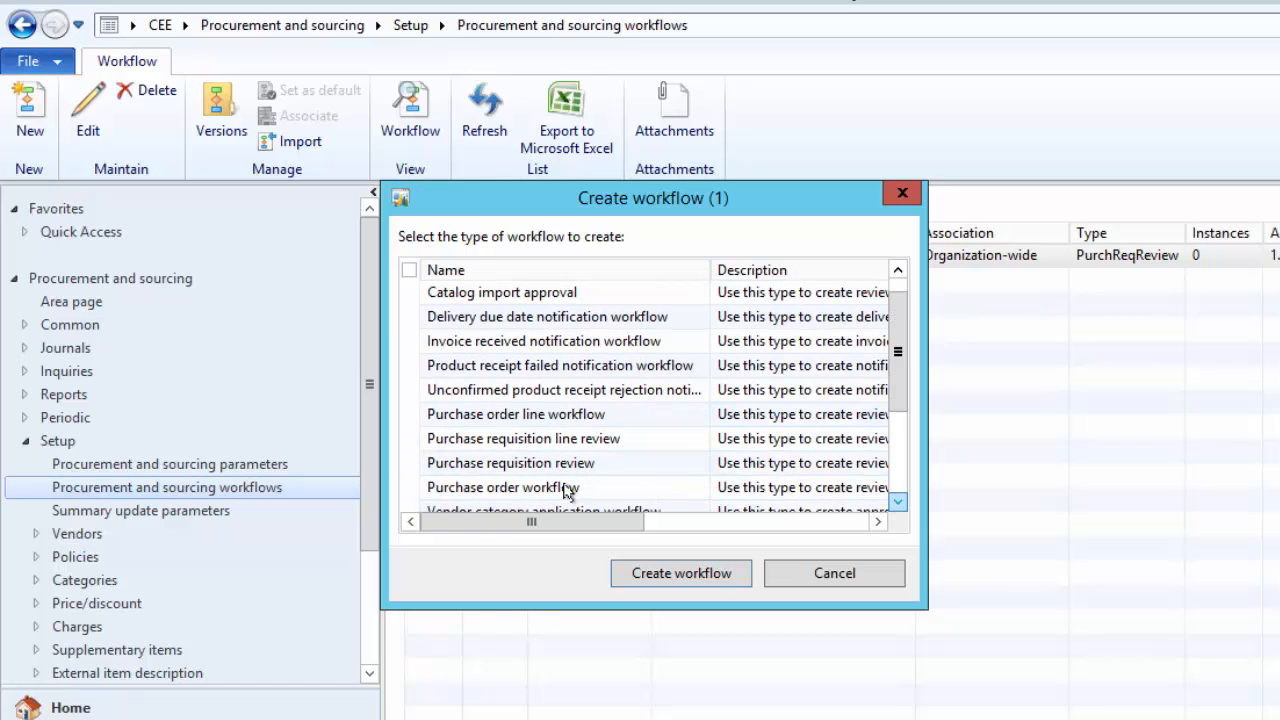
pyautogui.scroll(-1, 450, 490)
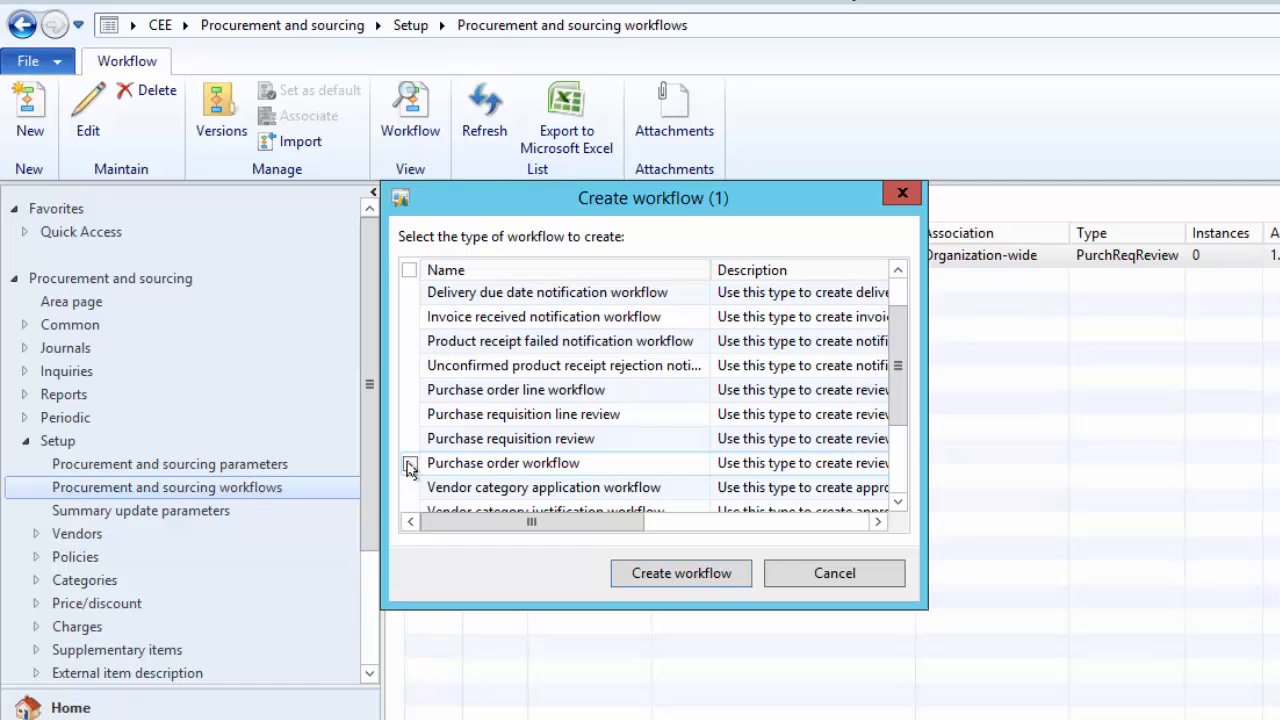
pyautogui.click(409, 464)
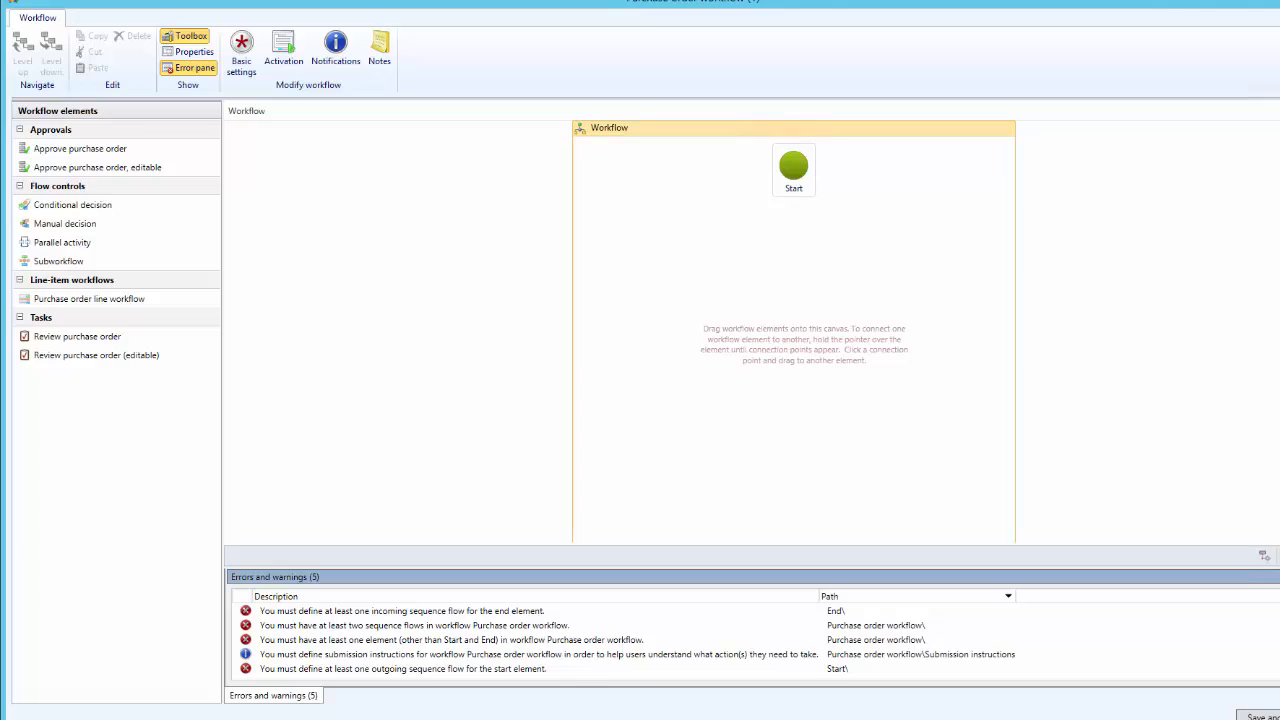
# Add an Approve purchase order element to the workflow canvas between Start and End
pyautogui.scroll(-3, 969, 477)
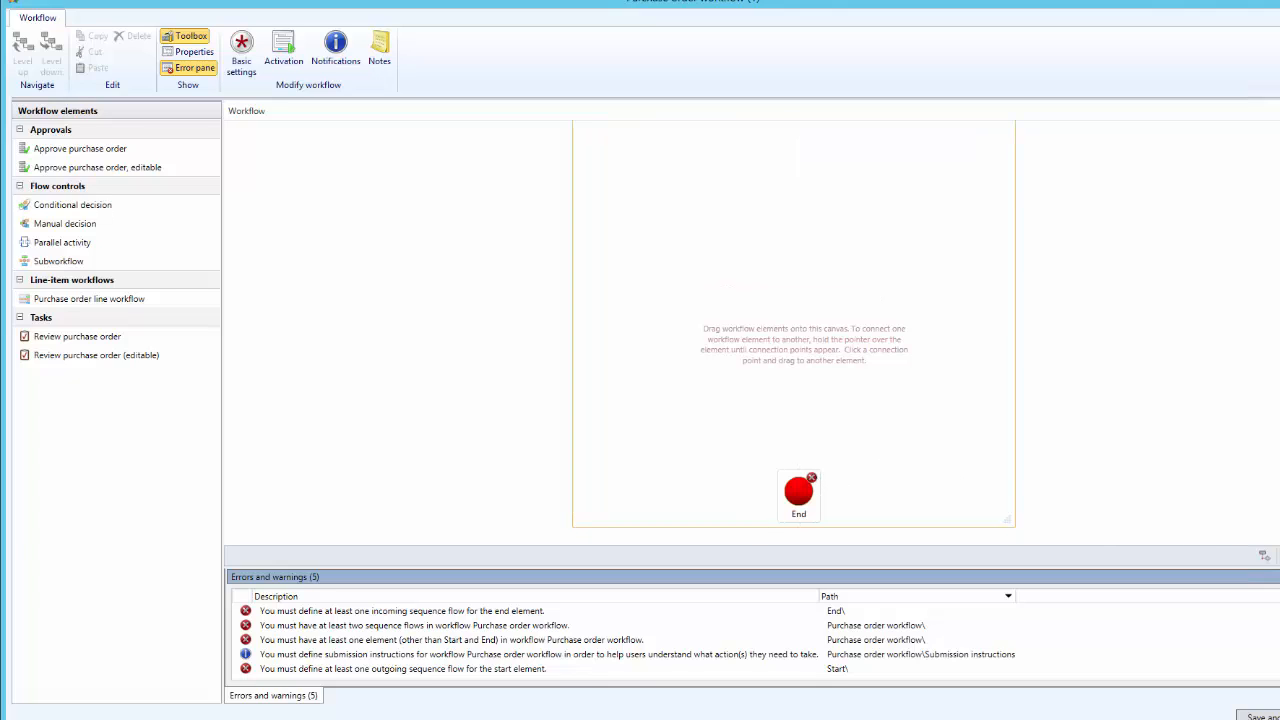
pyautogui.scroll(-3, 926, 399)
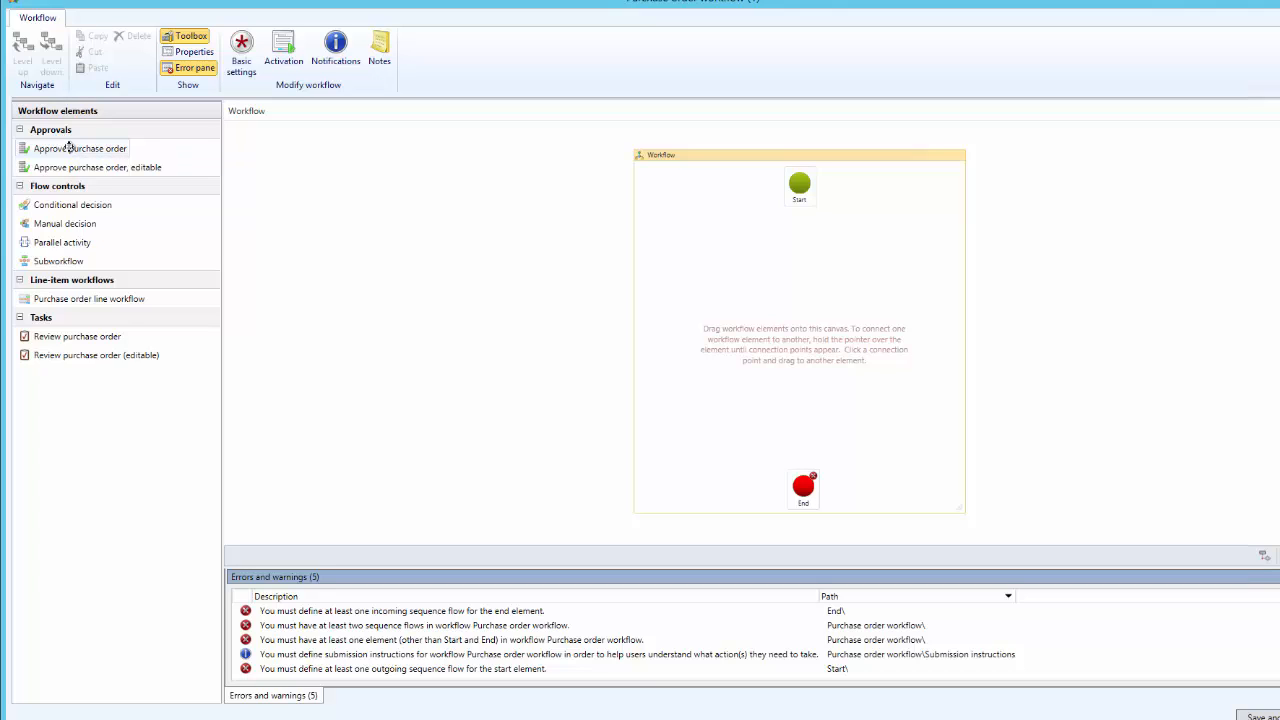
pyautogui.moveTo(68, 147); pyautogui.dragTo(796, 312)
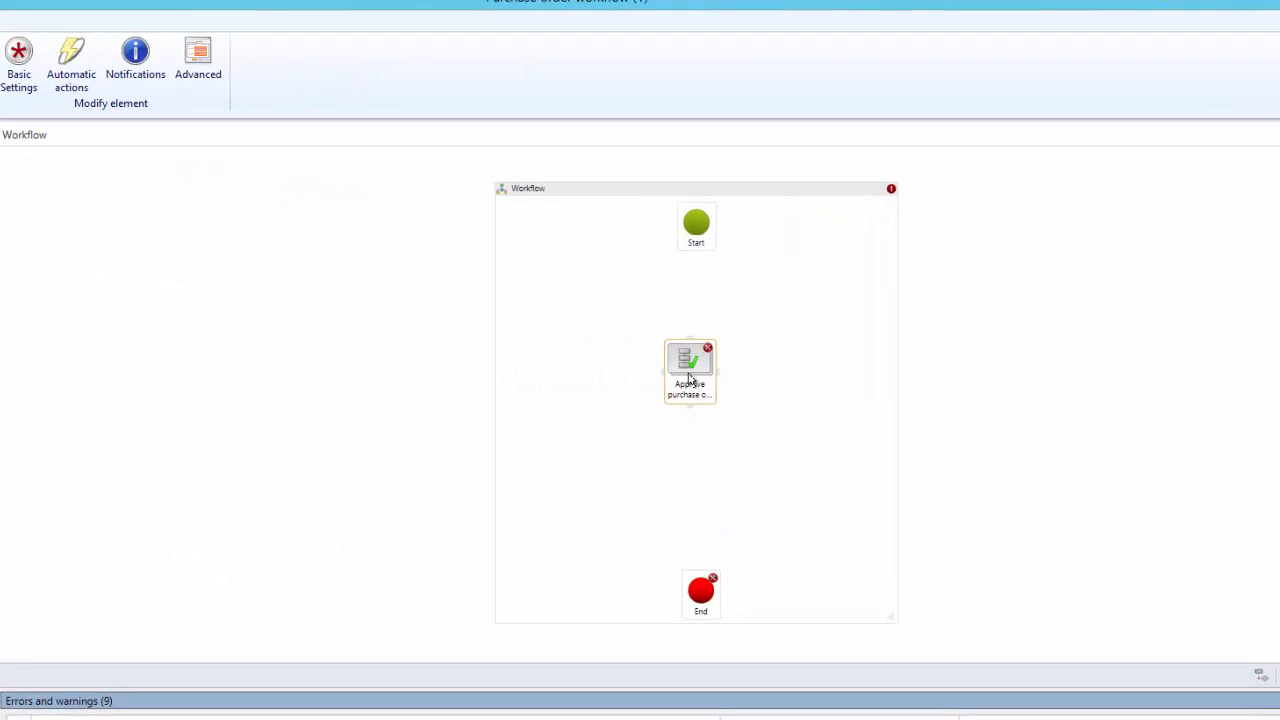
# Align the approval and End elements below Start, and connect Start to the approval and the approval to End
pyautogui.moveTo(699, 372); pyautogui.dragTo(705, 379)
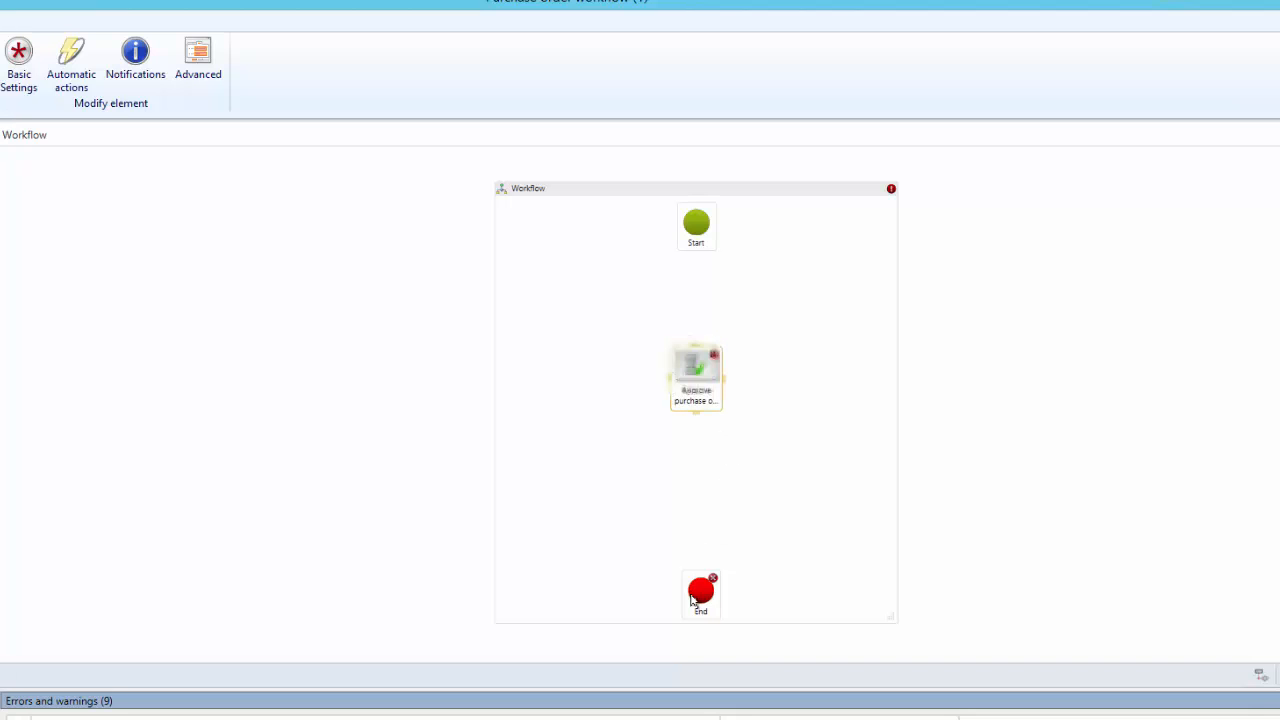
pyautogui.moveTo(691, 598); pyautogui.dragTo(702, 506)
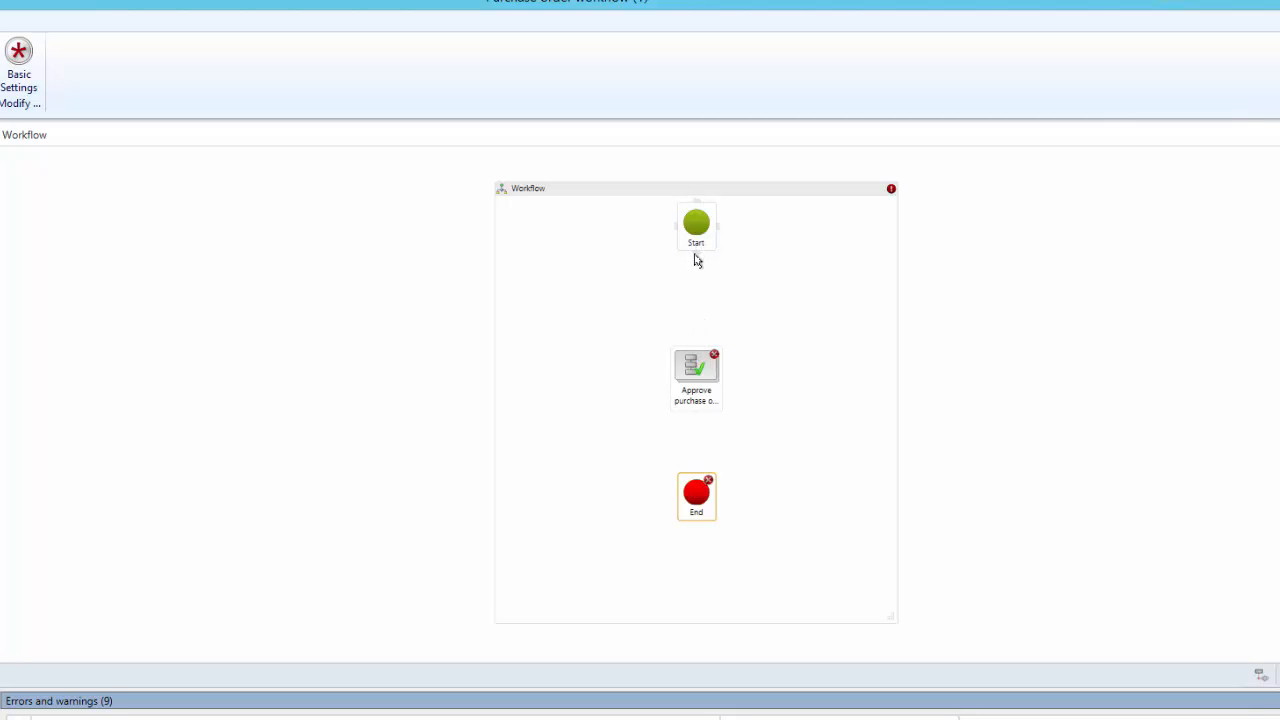
pyautogui.moveTo(696, 256); pyautogui.dragTo(695, 356)
pyautogui.moveTo(697, 419); pyautogui.dragTo(696, 478)
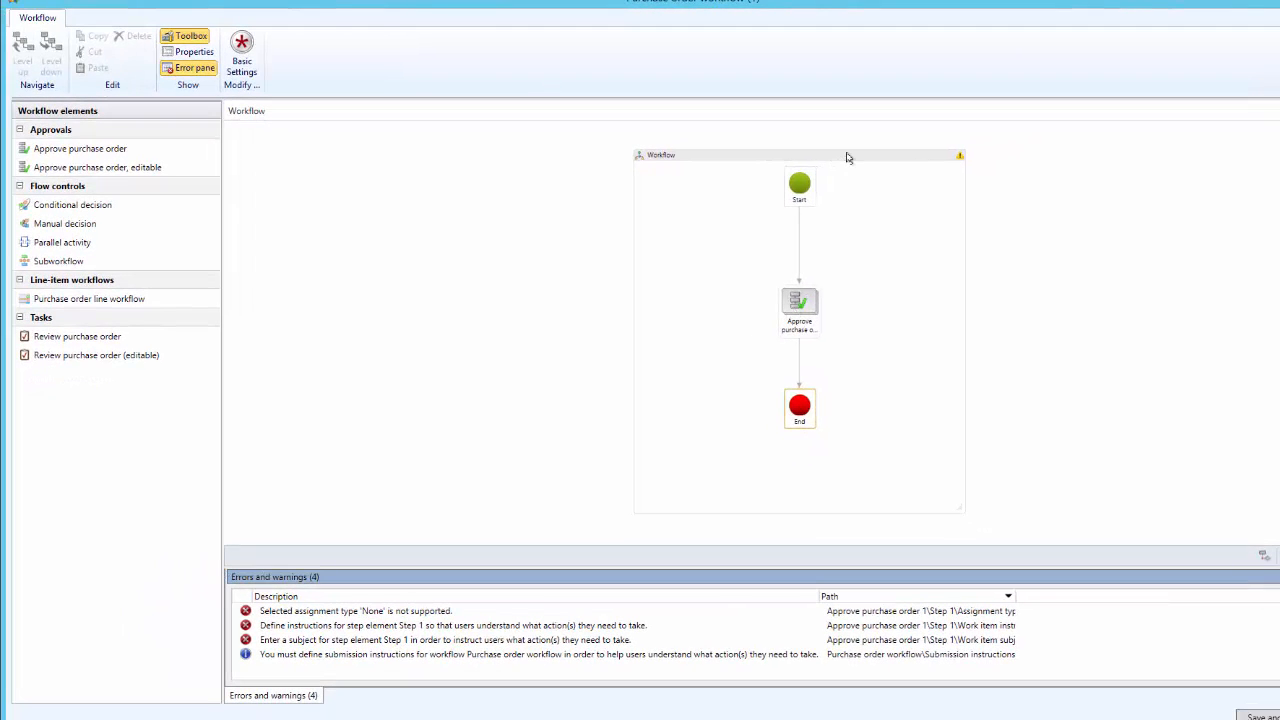
# Enter "Please approve PO" as the submission instructions in the properties of the whole workflow
pyautogui.click(846, 157)
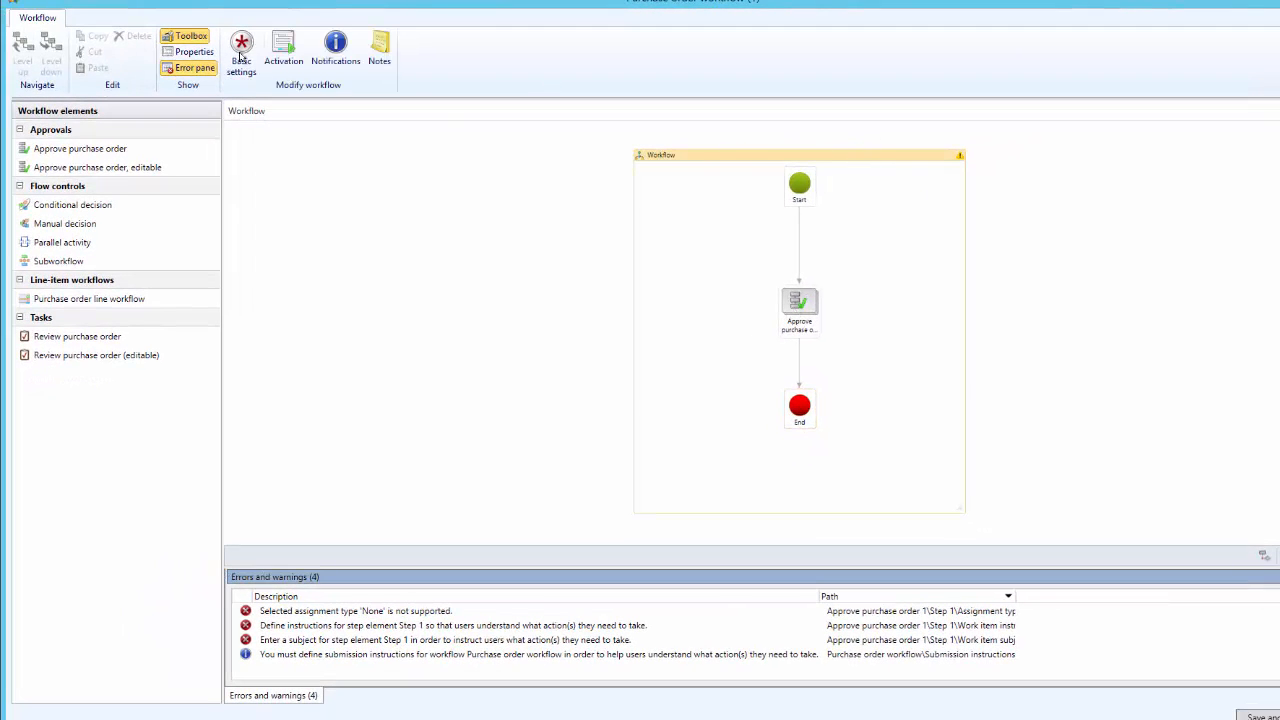
pyautogui.click(195, 52)
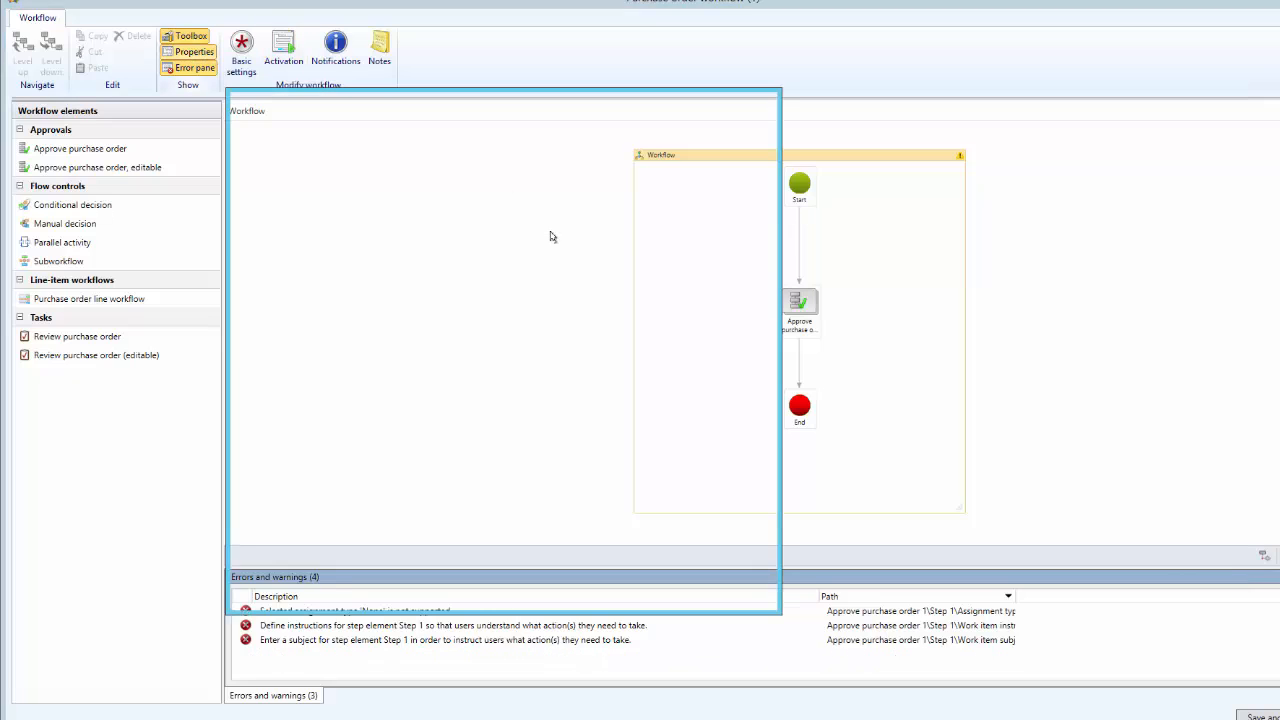
pyautogui.click(613, 240)
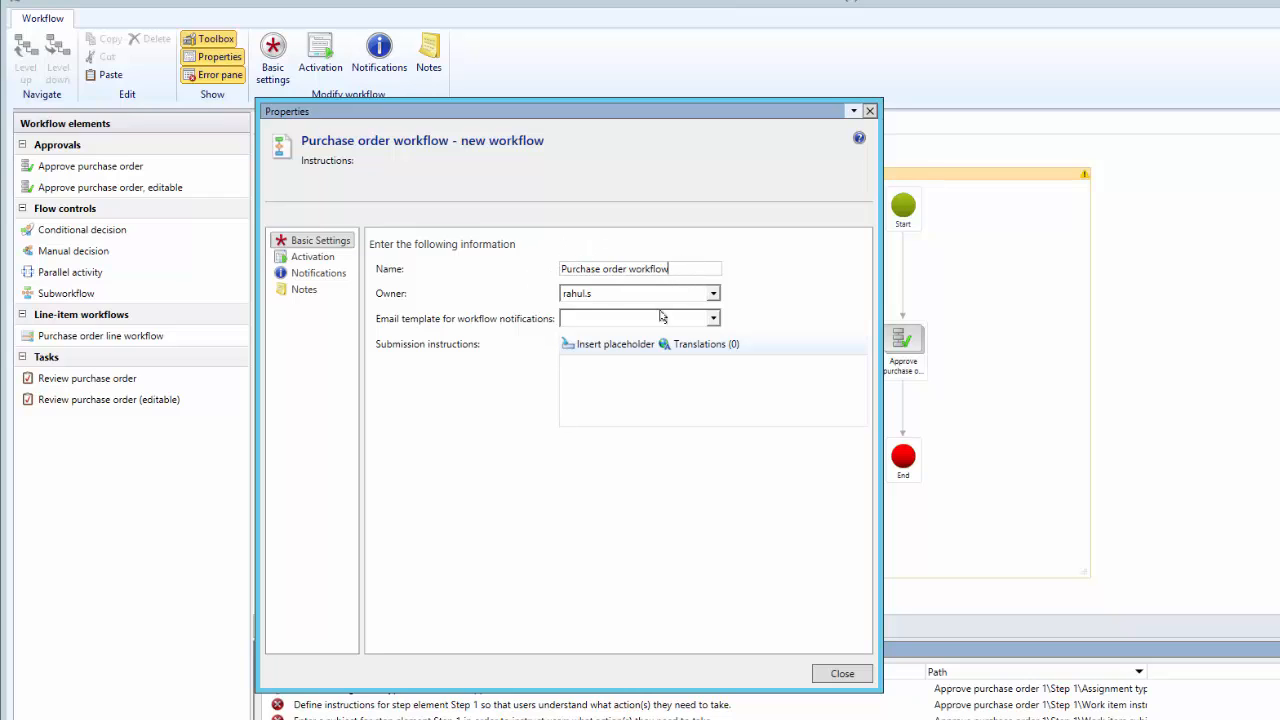
pyautogui.click(625, 378)
pyautogui.write('Pl')
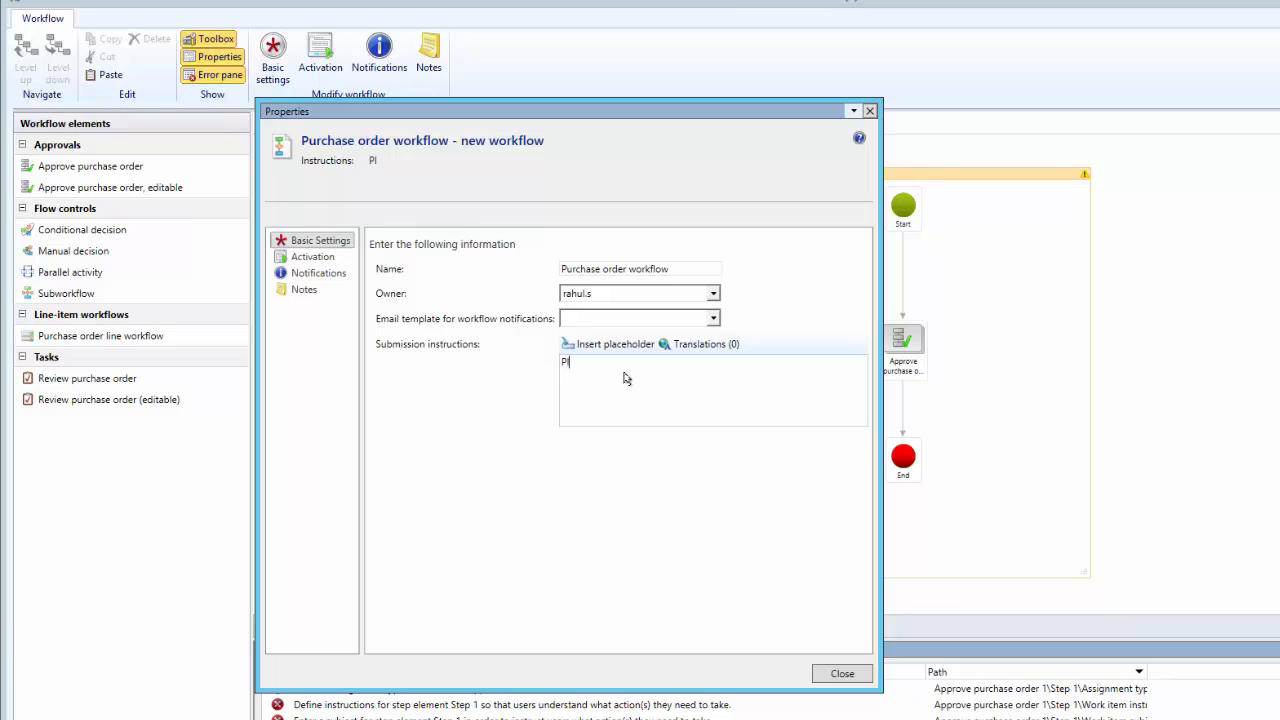
pyautogui.write('ease approve PO')
# Review the workflow's activation, notification and notes settings, and close its properties
pyautogui.click(316, 257)
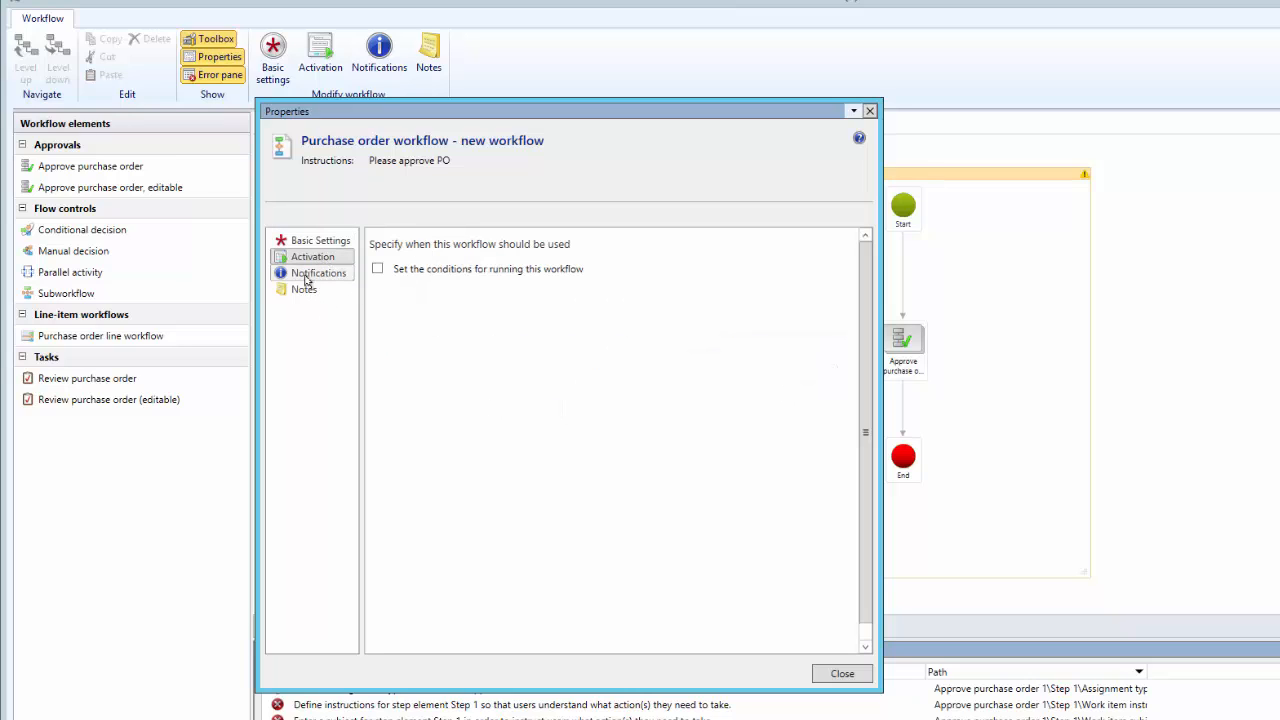
pyautogui.click(312, 276)
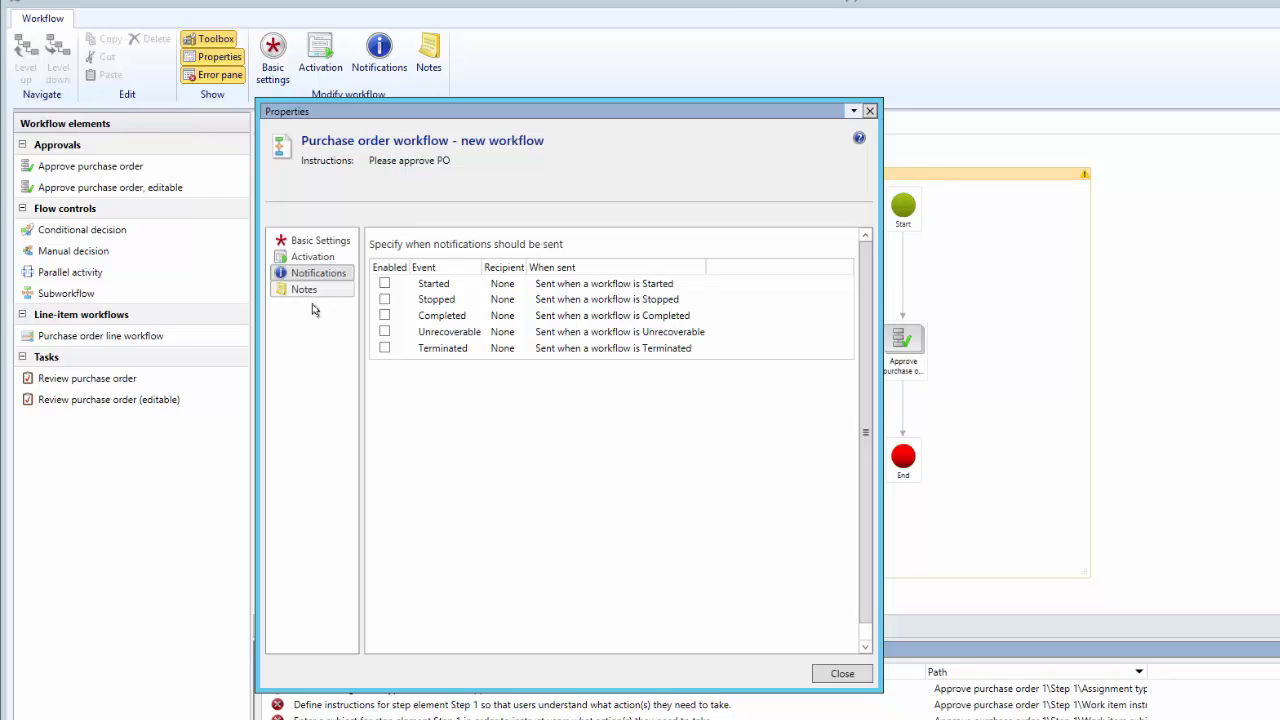
pyautogui.click(304, 291)
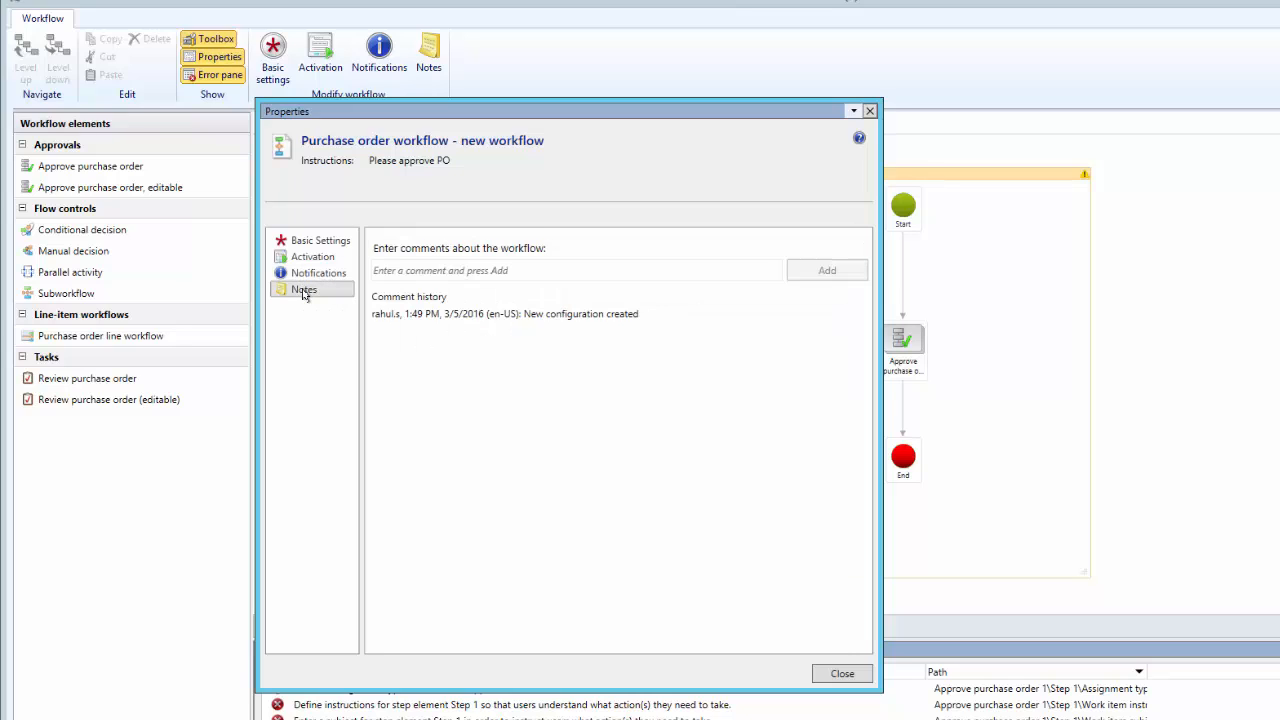
pyautogui.click(834, 677)
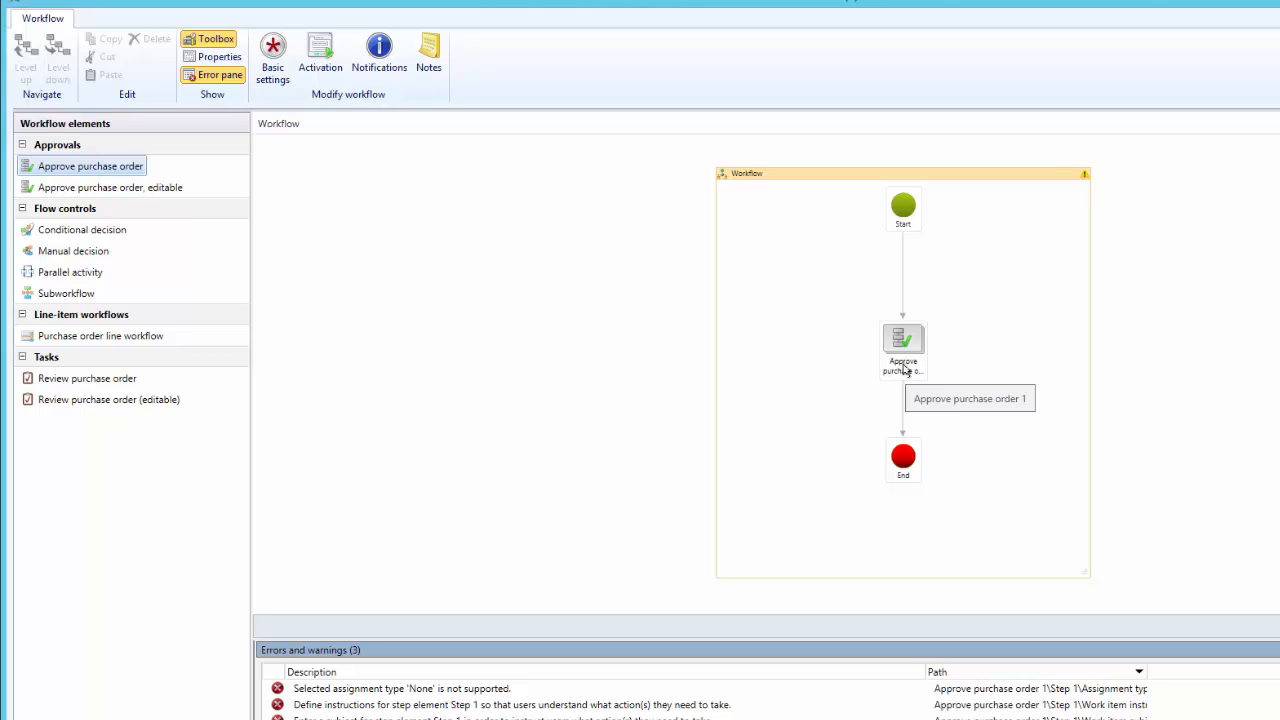
# Go into the Approve purchase order element and open the properties of Step 1
pyautogui.click(906, 341)
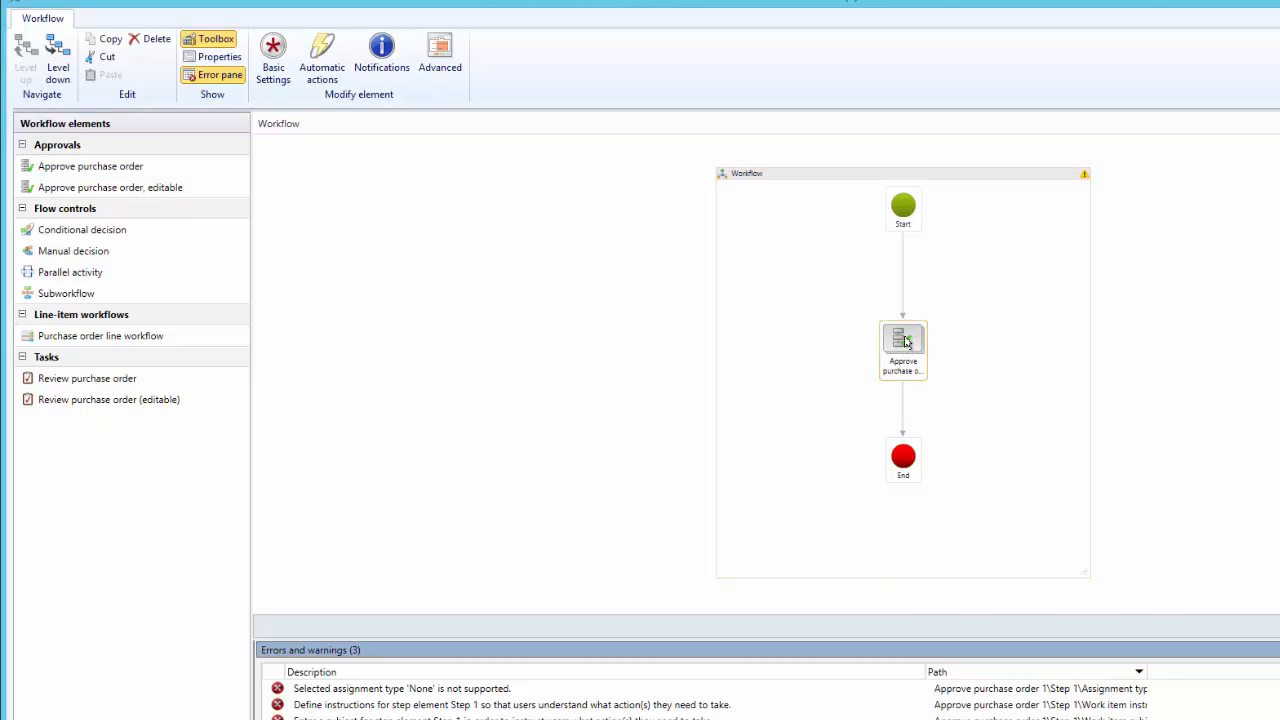
pyautogui.doubleClick(906, 341)
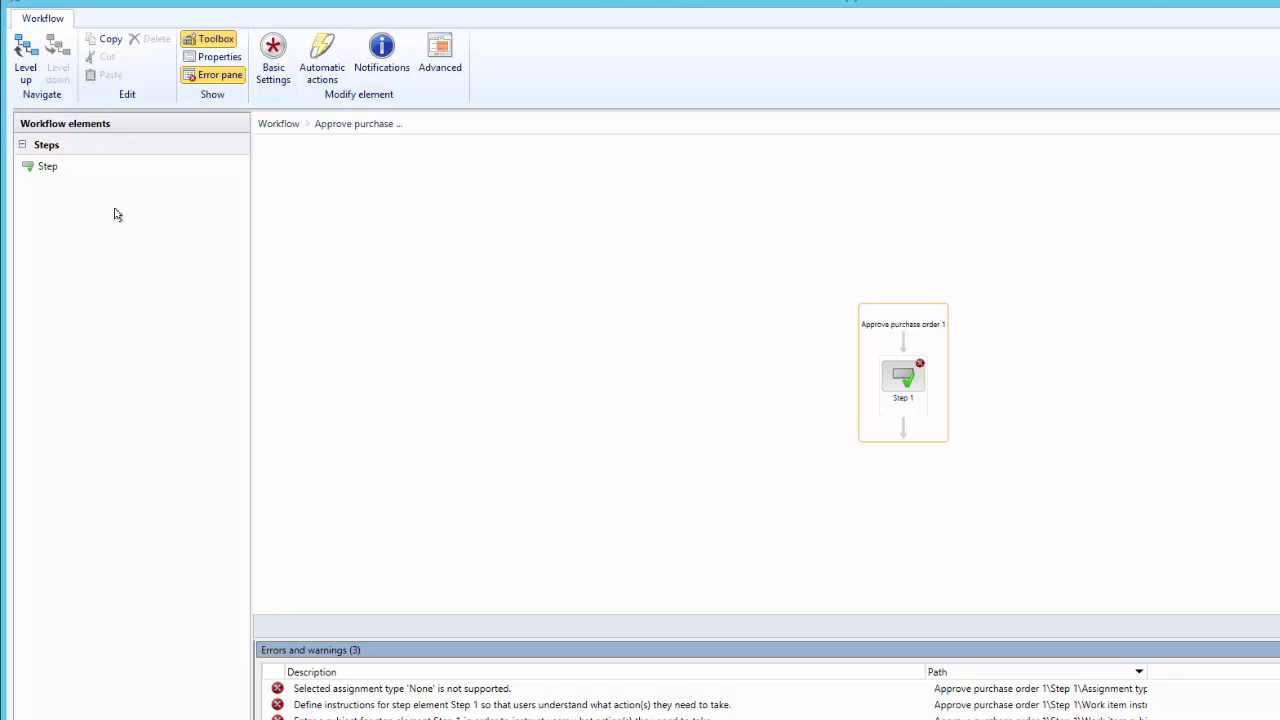
pyautogui.click(905, 376)
pyautogui.rightClick(896, 372)
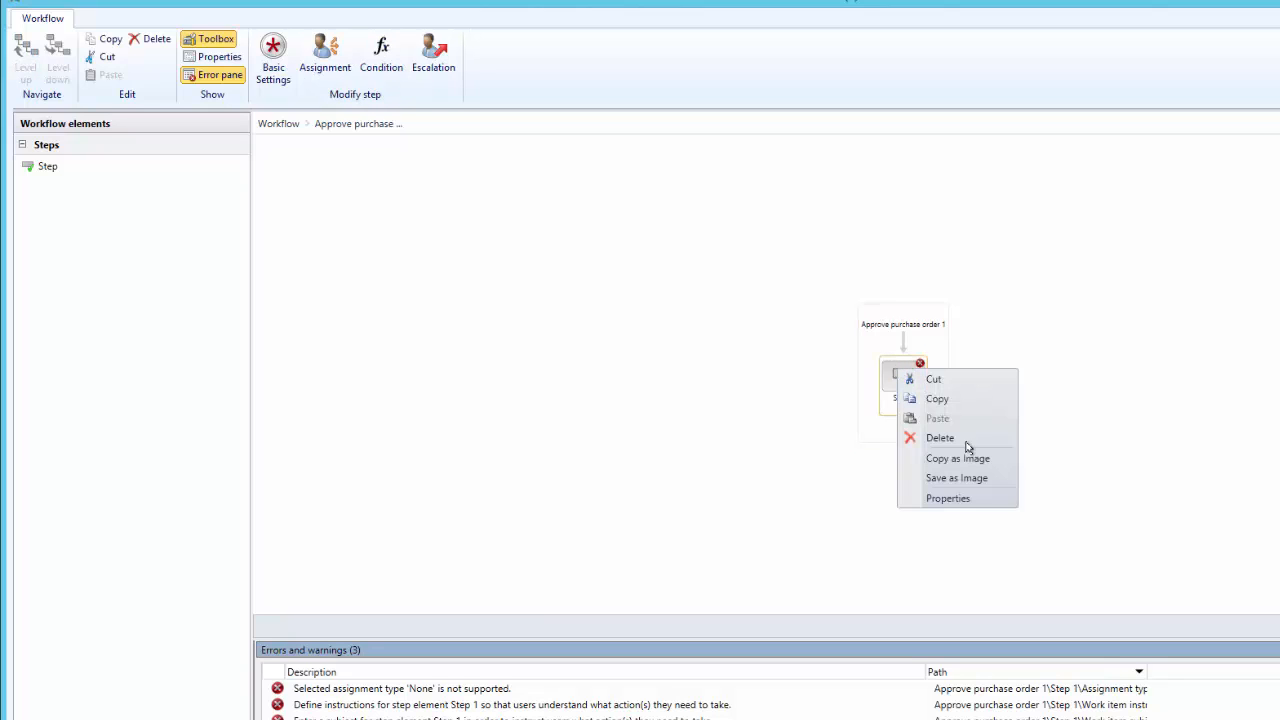
pyautogui.click(950, 497)
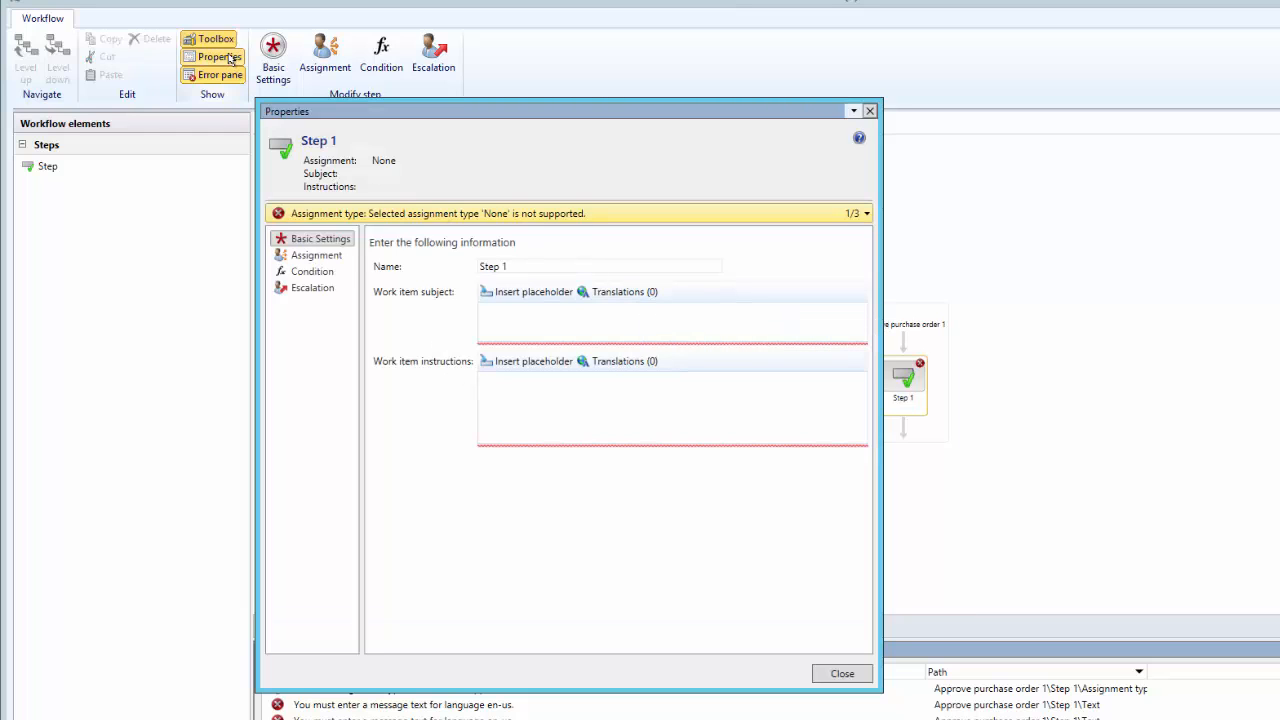
# Enter "PO Approval" as the work item subject of Step 1
pyautogui.click(533, 266)
pyautogui.click(533, 323)
pyautogui.write('PO Approval')
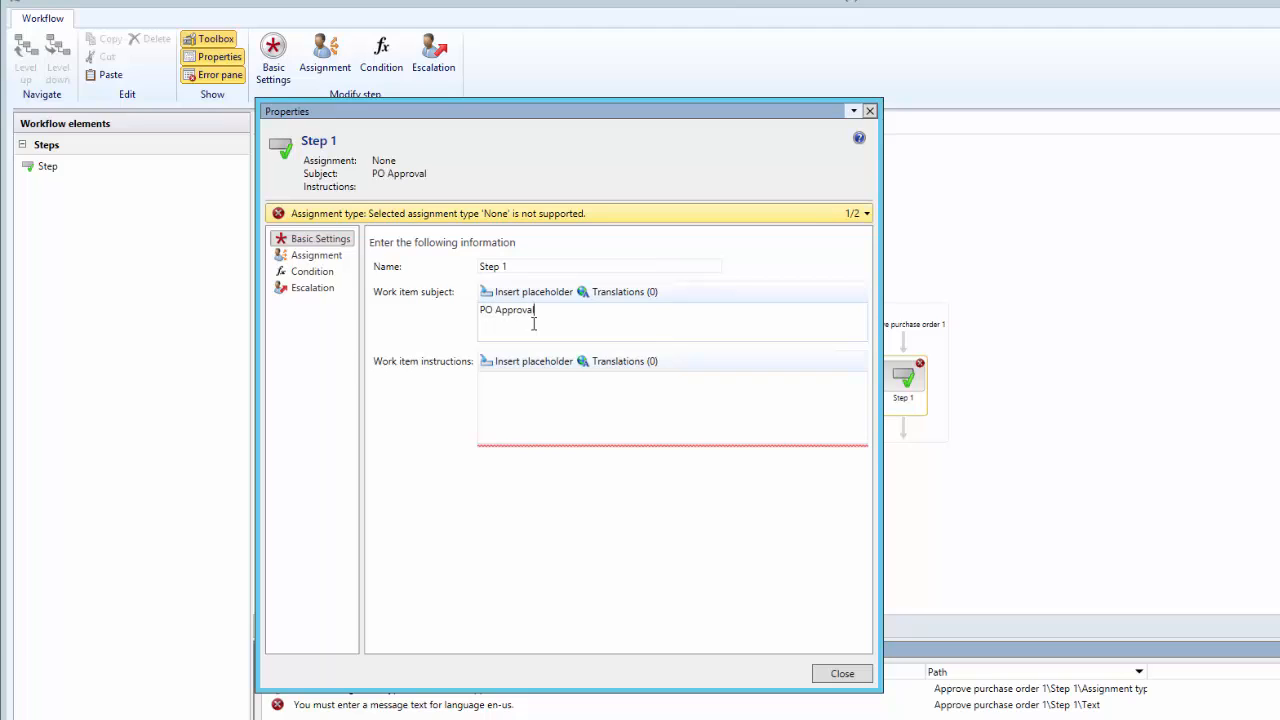
pyautogui.press('Tab')
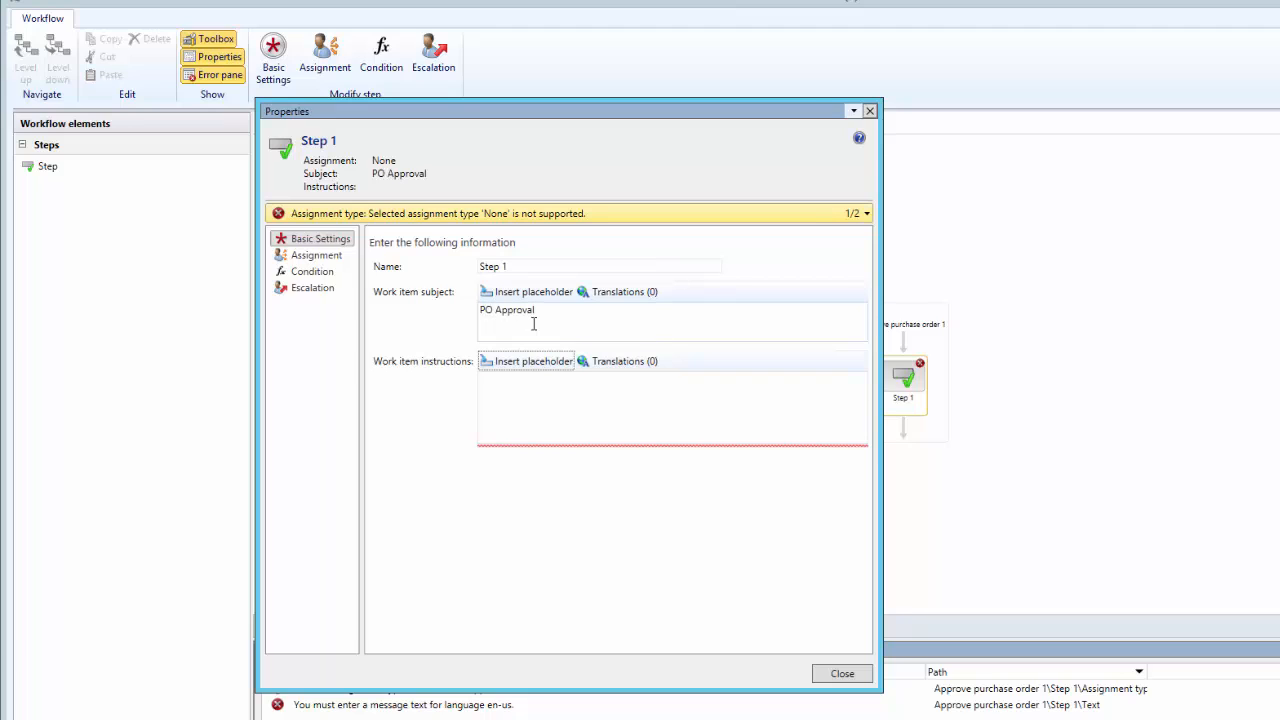
# Enter "Please review and approve PO" as the work item instructions of Step 1
pyautogui.click(535, 389)
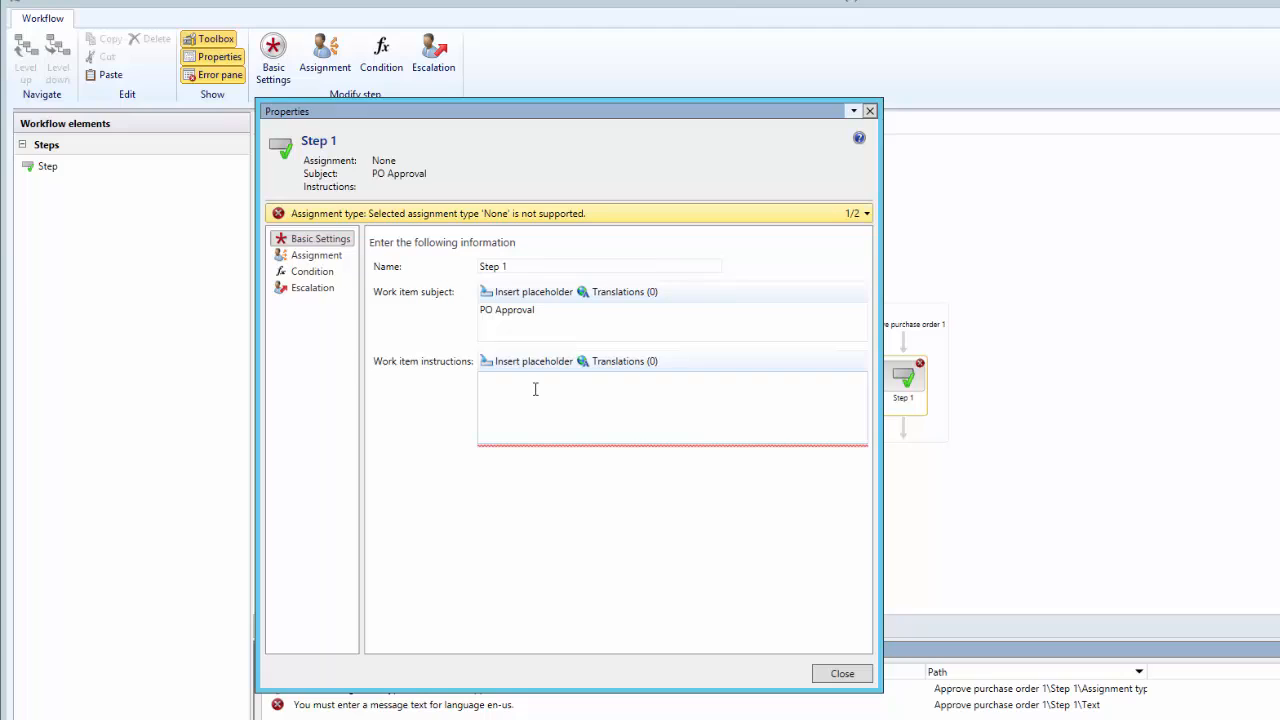
pyautogui.write('Plese')
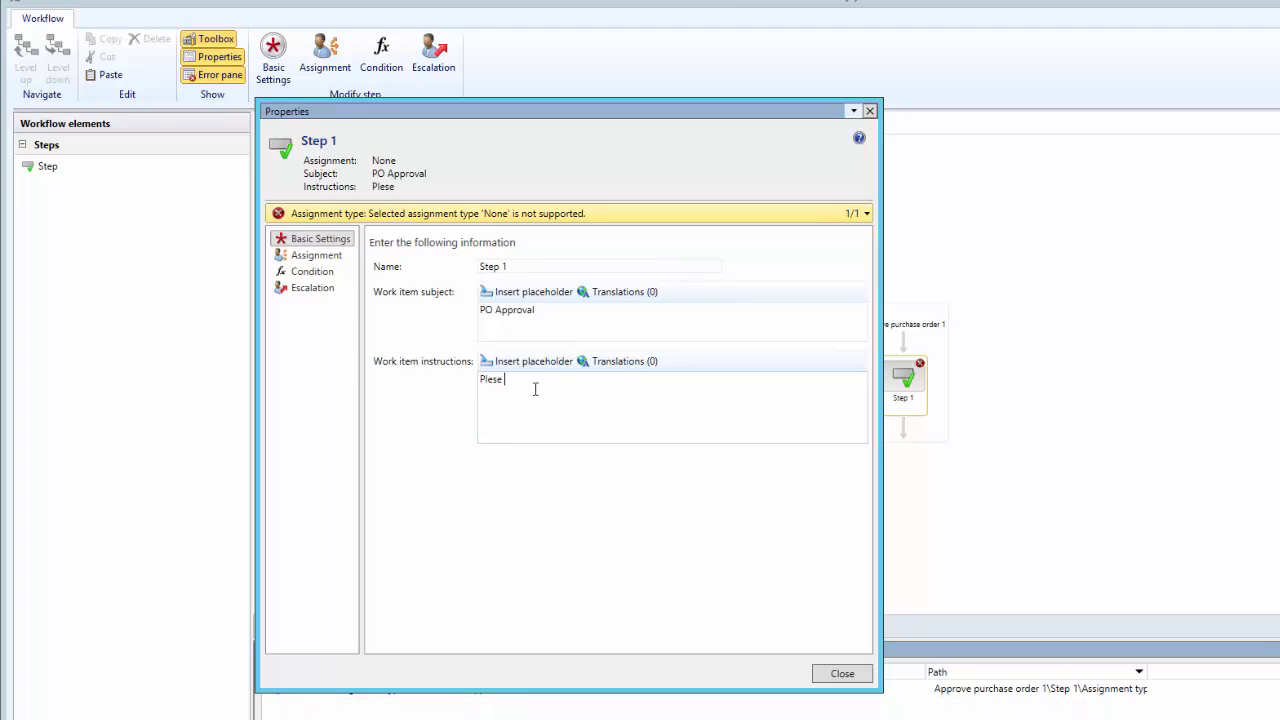
pyautogui.press('BackSpace')
pyautogui.press('BackSpace')
pyautogui.press('BackSpace')
pyautogui.press('BackSpace')
pyautogui.press('BackSpace')
pyautogui.write('ase review and approve PO')
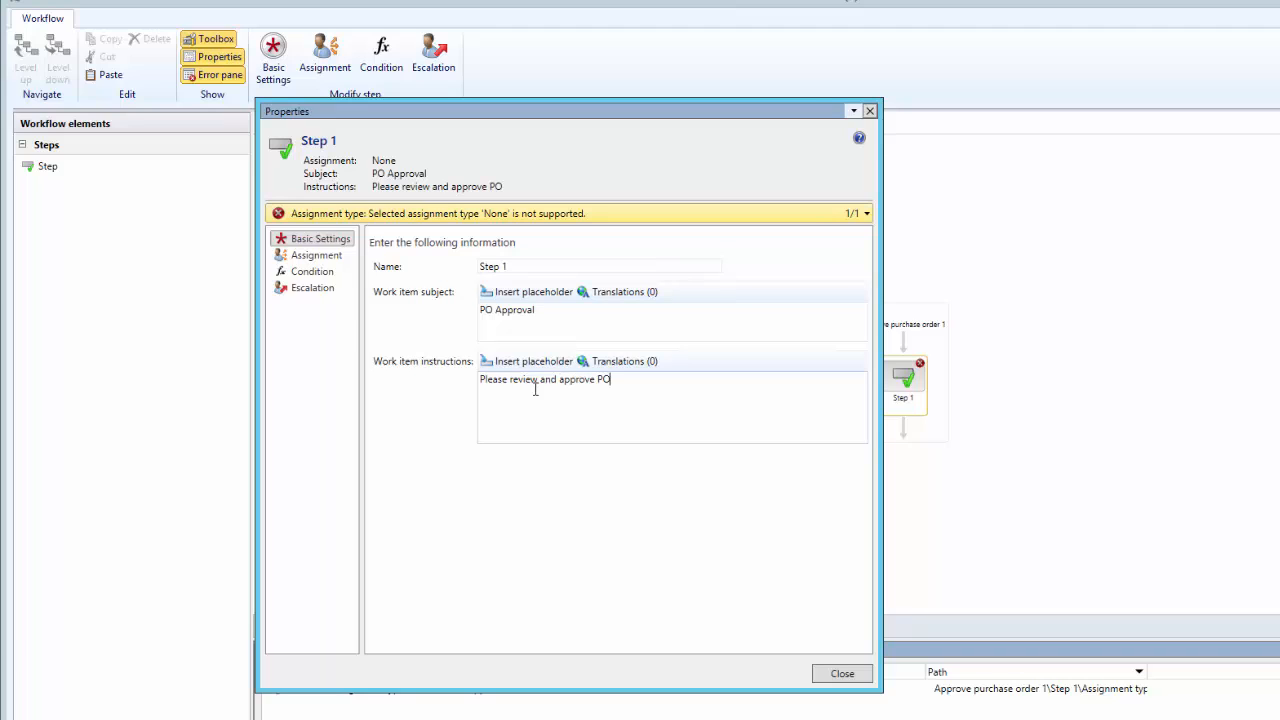
# Set the assignment type of Step 1 to User and add the approver to the selected users
pyautogui.click(318, 260)
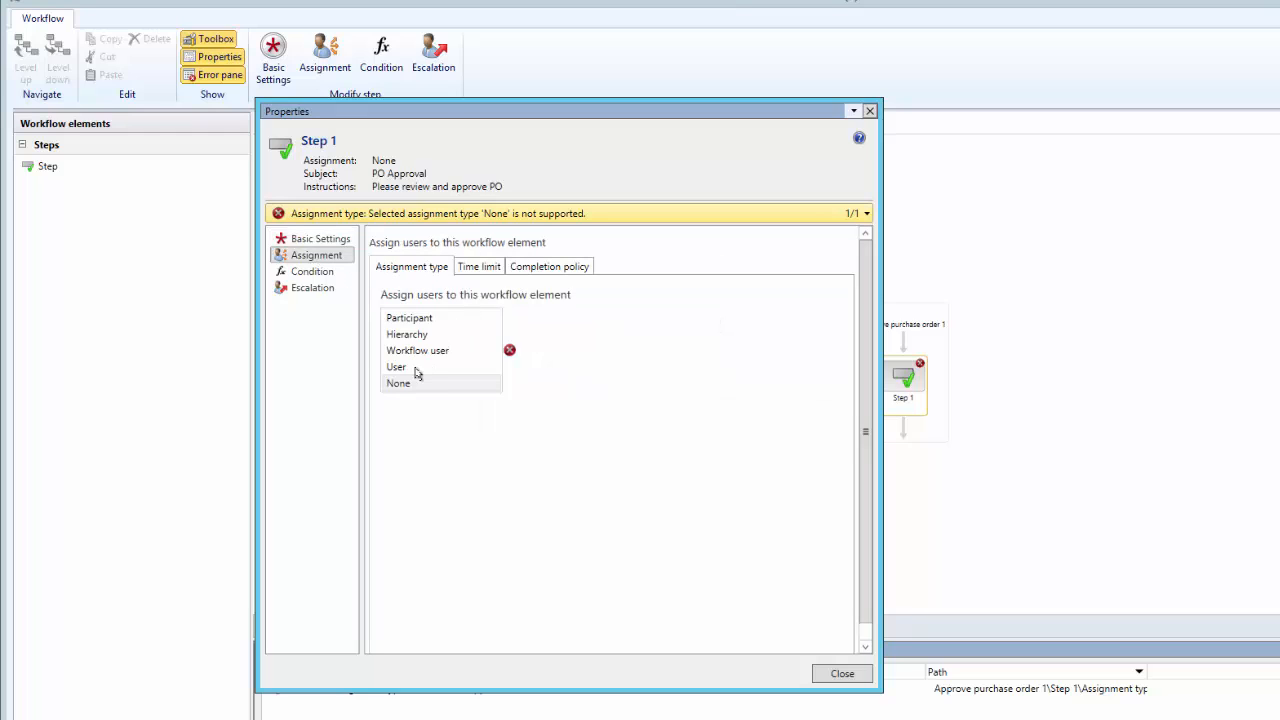
pyautogui.click(400, 367)
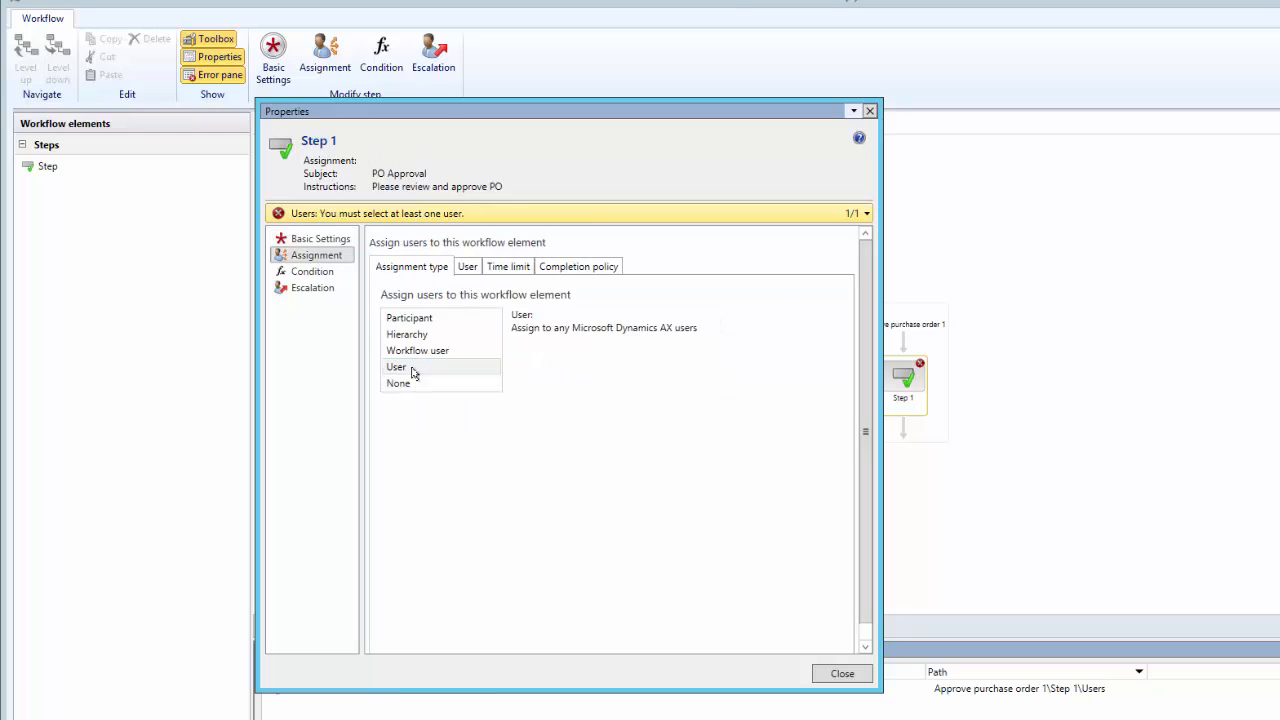
pyautogui.click(468, 267)
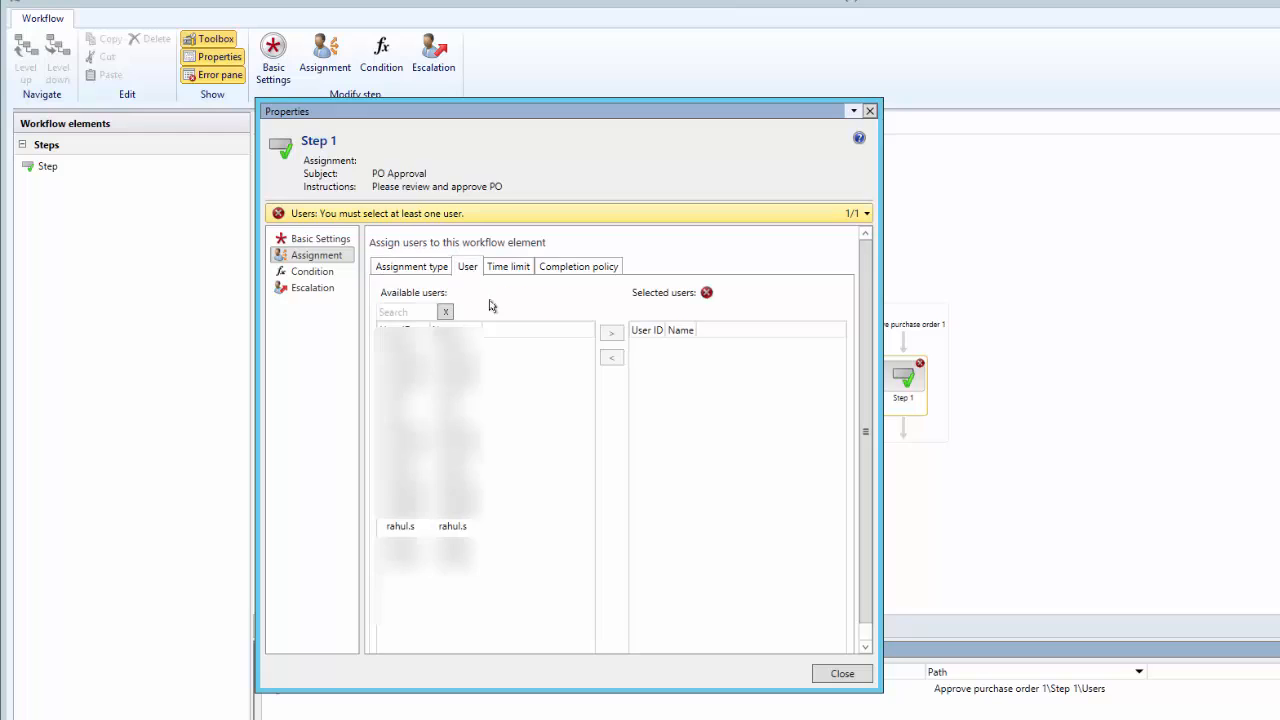
pyautogui.click(410, 526)
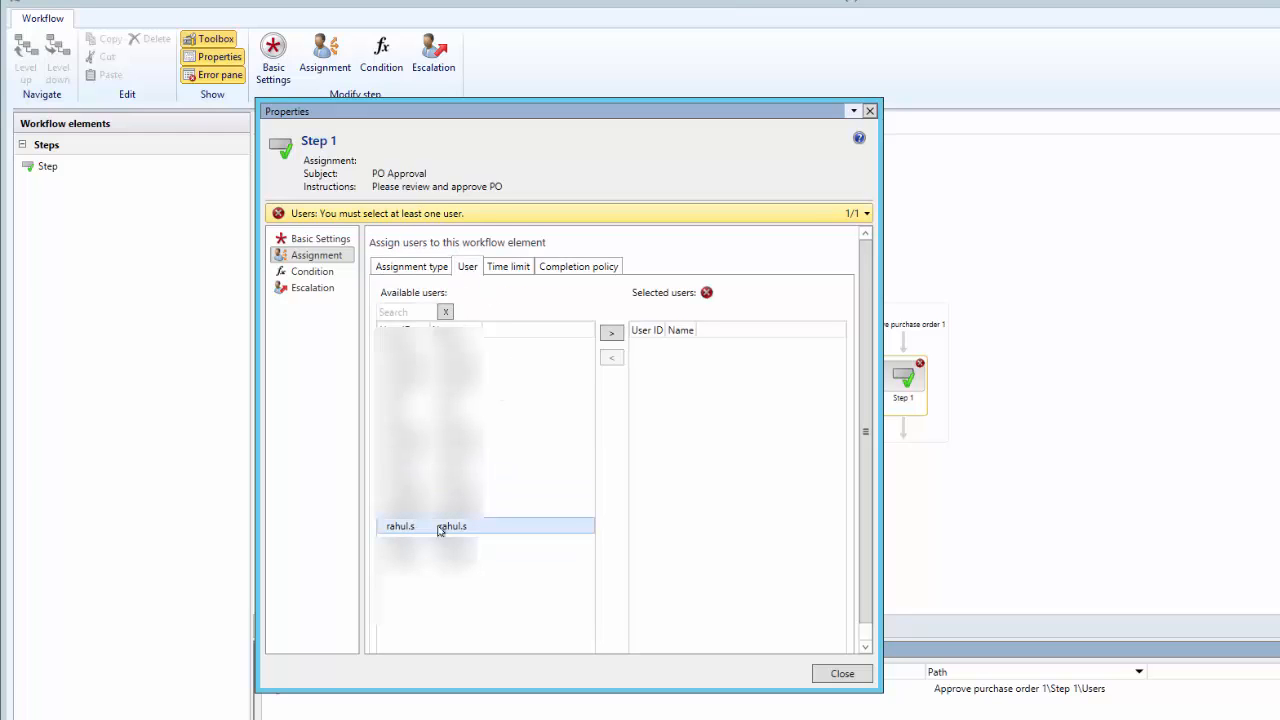
pyautogui.click(613, 334)
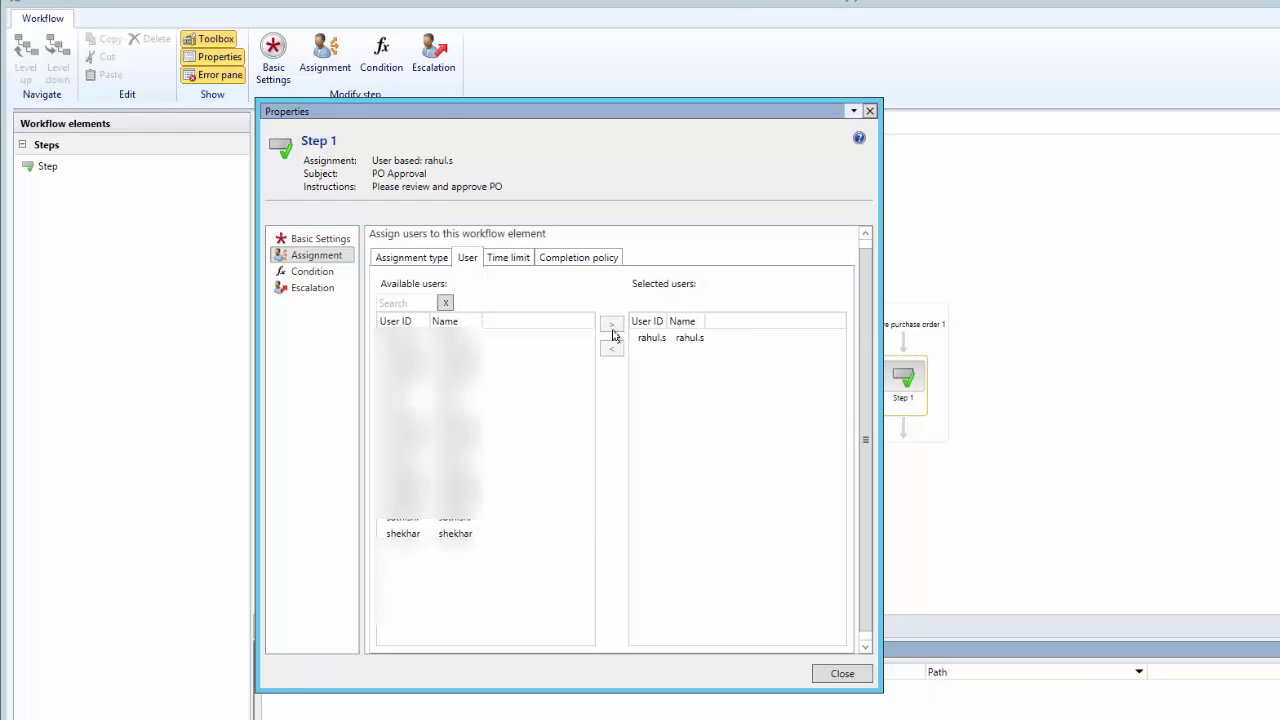
# Review the time limit, completion policy, condition and escalation settings of Step 1
pyautogui.click(514, 257)
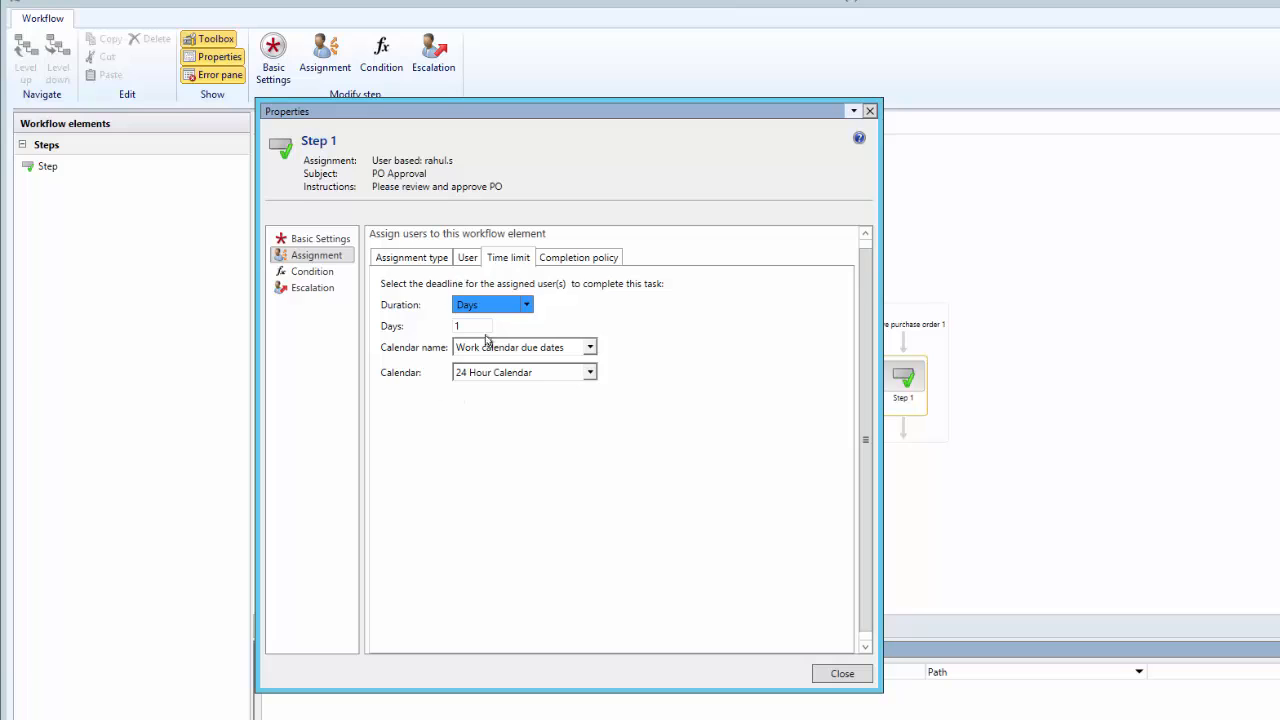
pyautogui.click(572, 260)
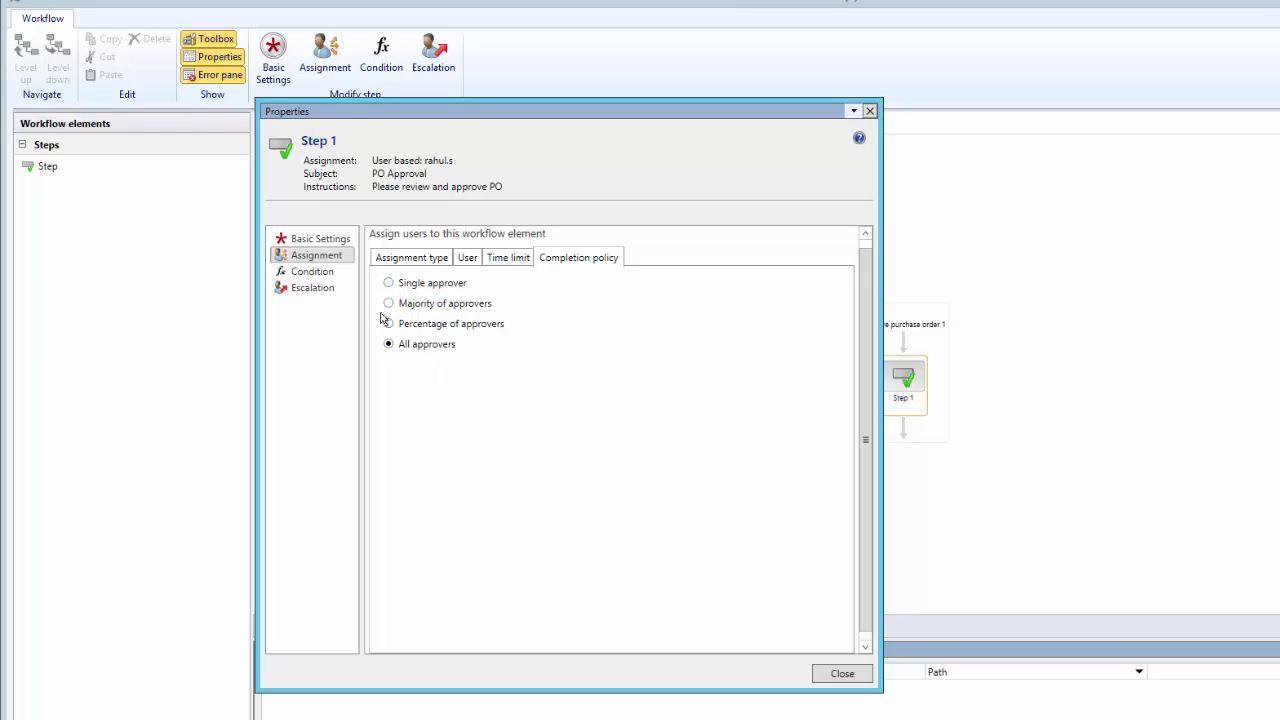
pyautogui.click(317, 279)
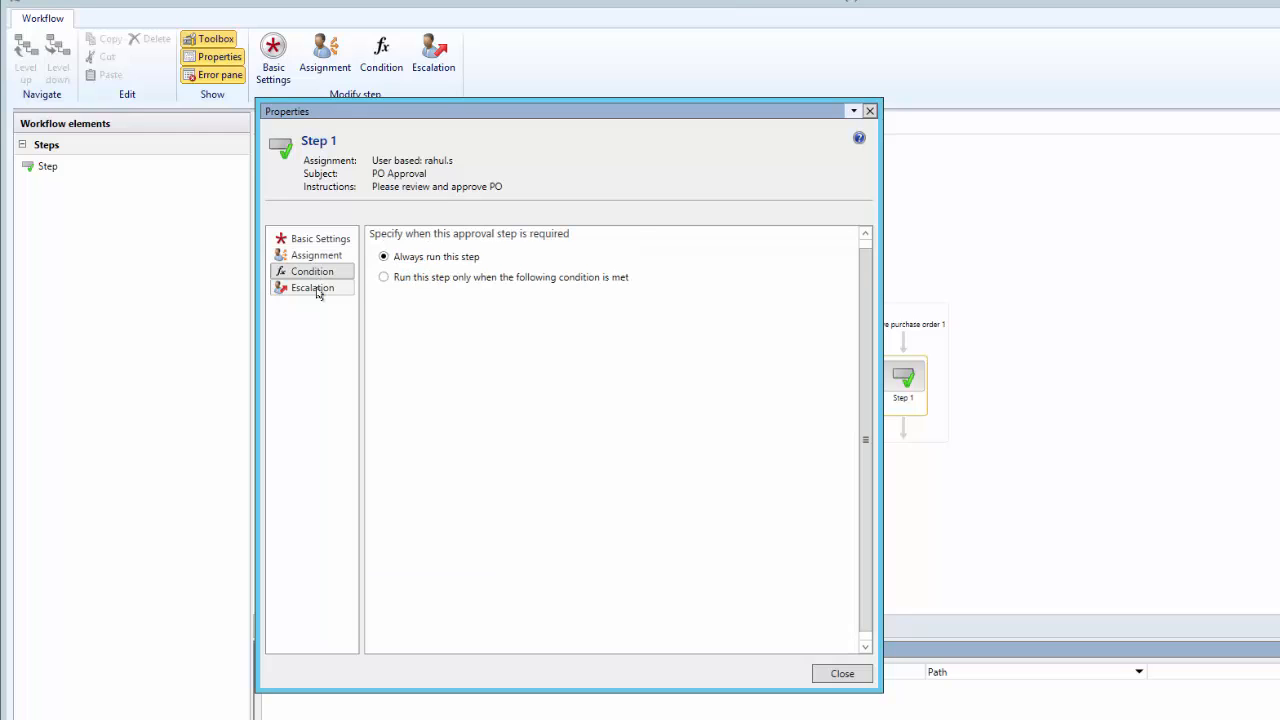
pyautogui.click(318, 291)
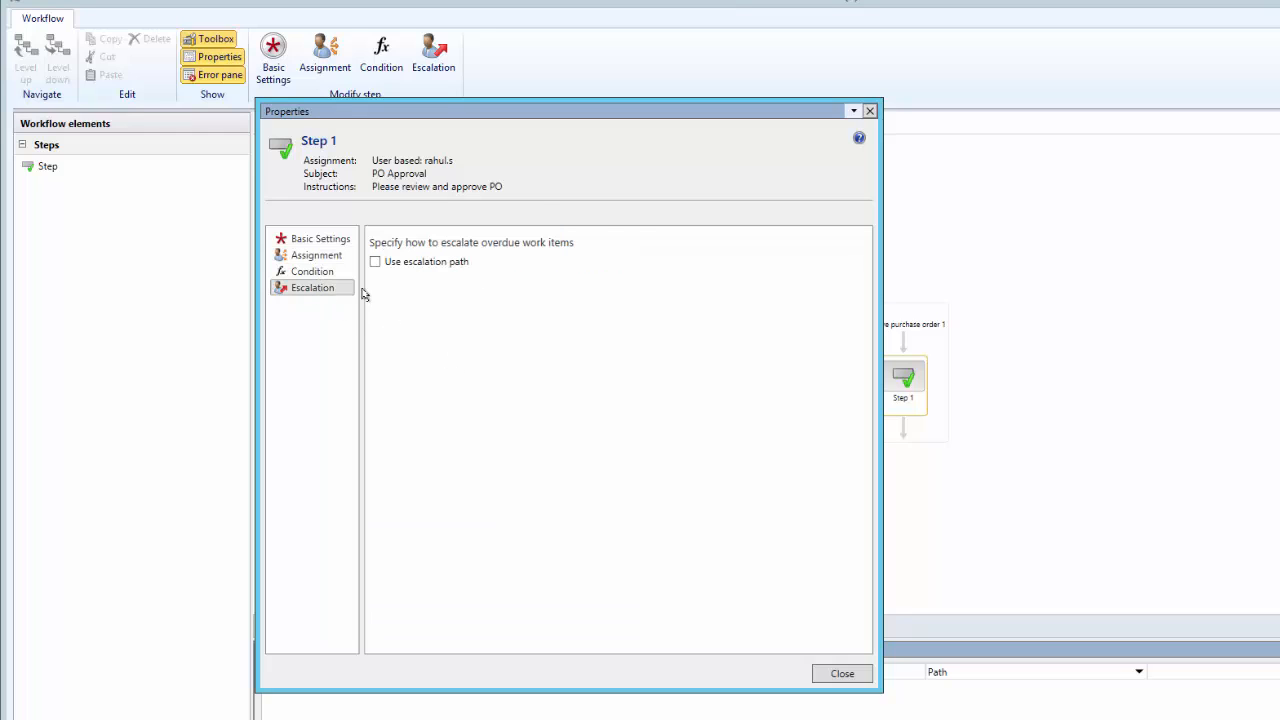
pyautogui.click(311, 279)
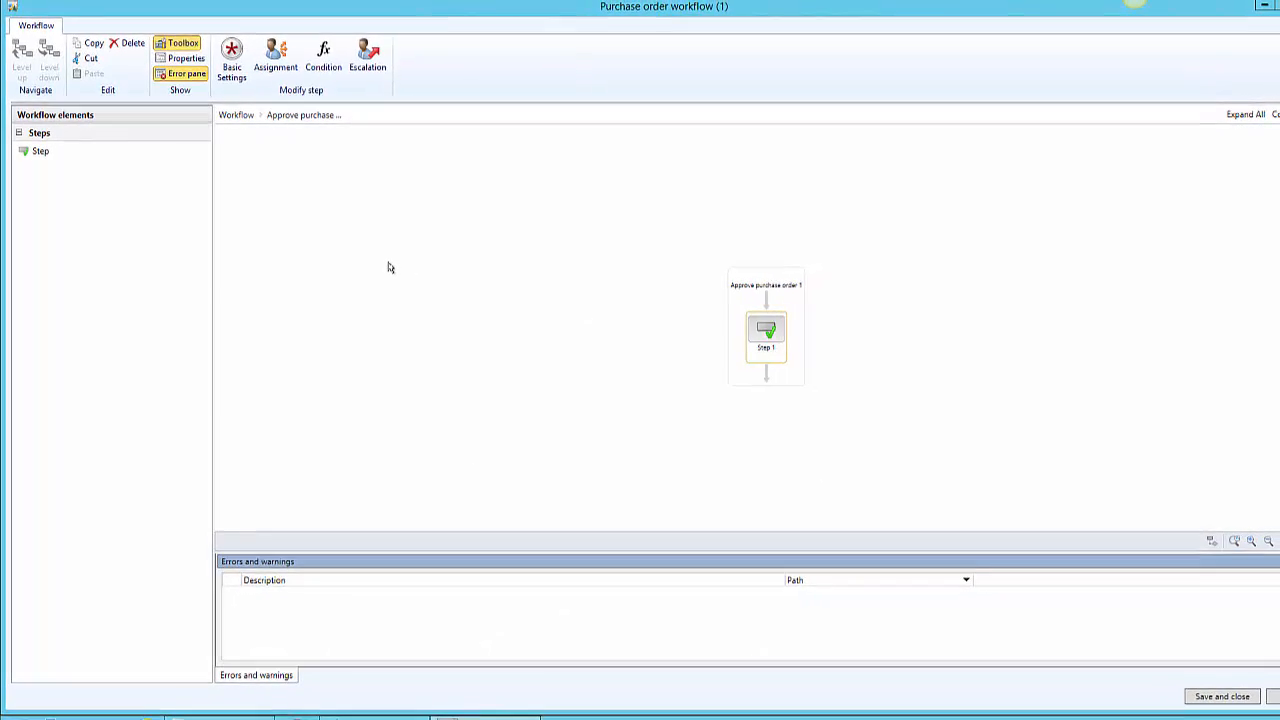
# Return to the workflow level and rename the approval element as "Approve purchase order ?" in its properties
pyautogui.click(234, 120)
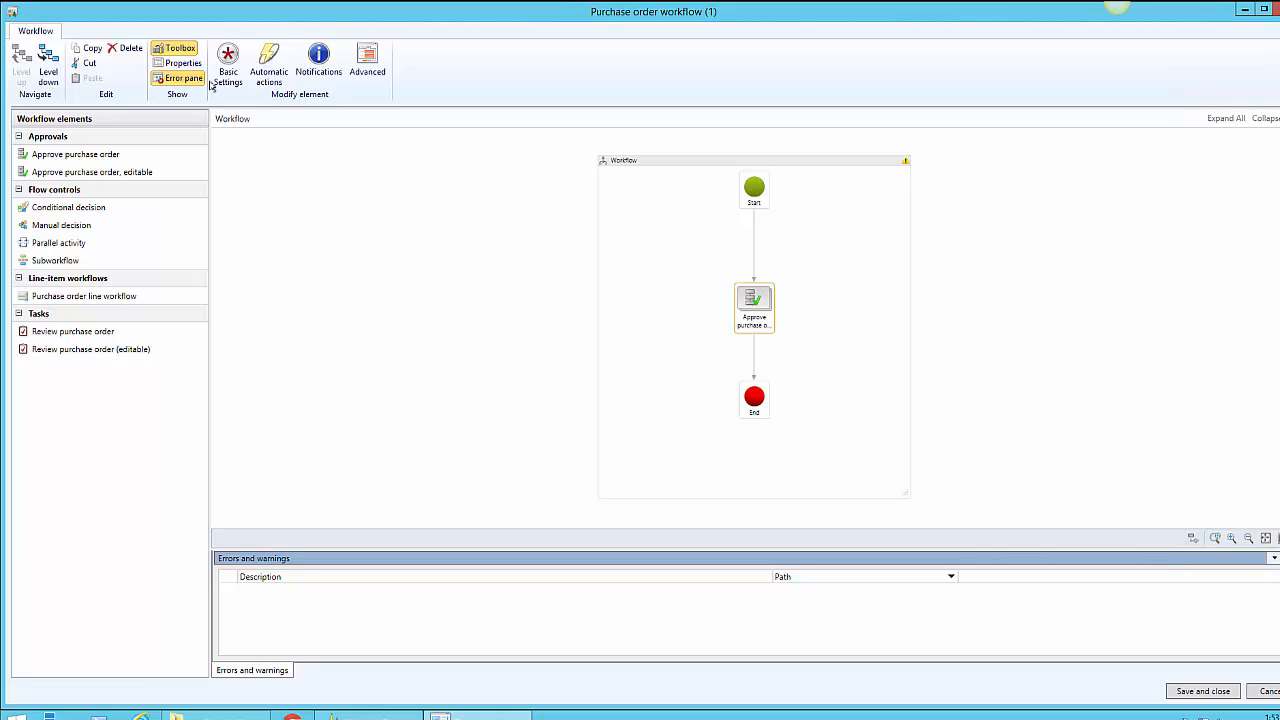
pyautogui.click(176, 66)
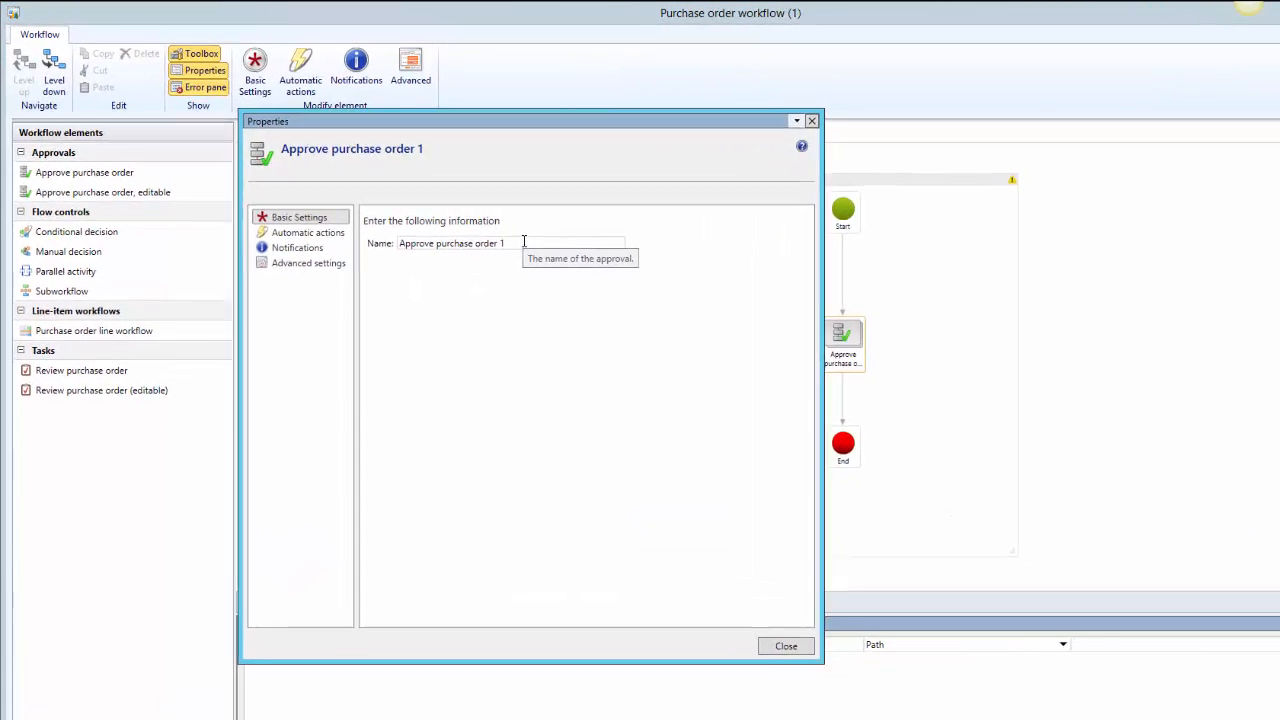
pyautogui.click(524, 243)
pyautogui.press('BackSpace')
pyautogui.press('BackSpace')
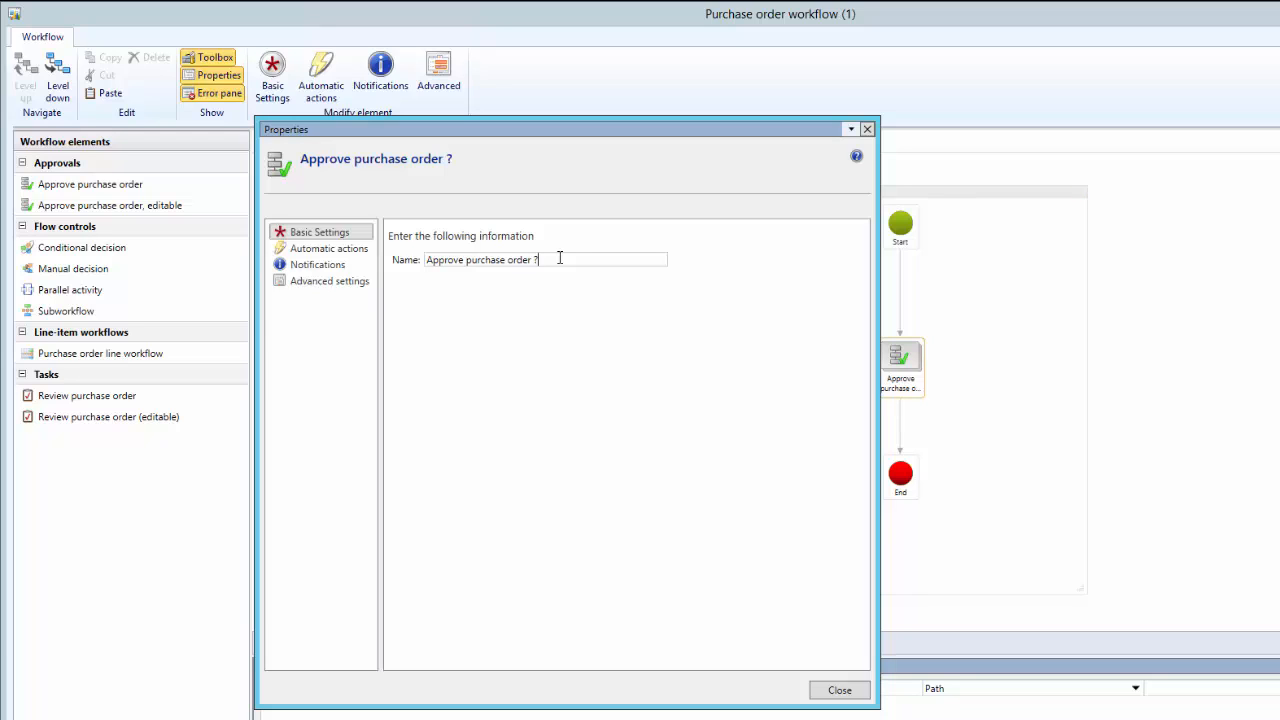
# Review the approval element's notification and advanced settings, toggling the Enterprise Portal work list actions option before closing its properties
pyautogui.click(301, 251)
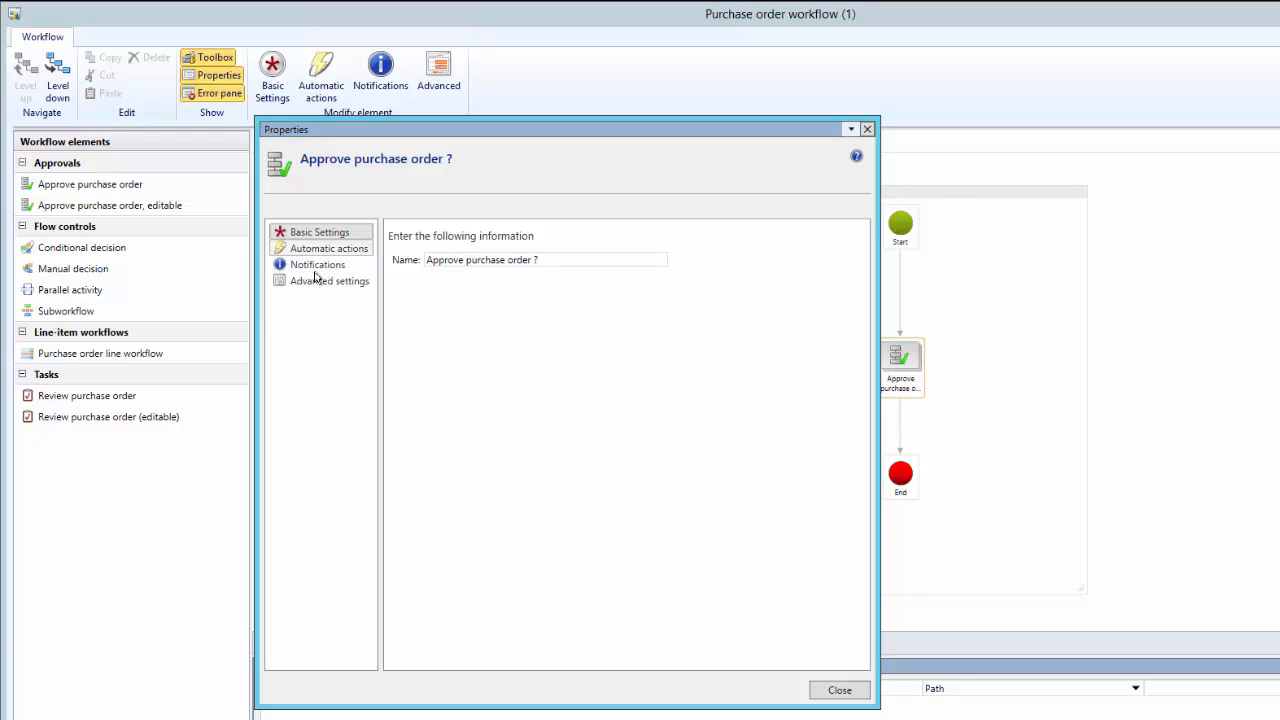
pyautogui.click(318, 266)
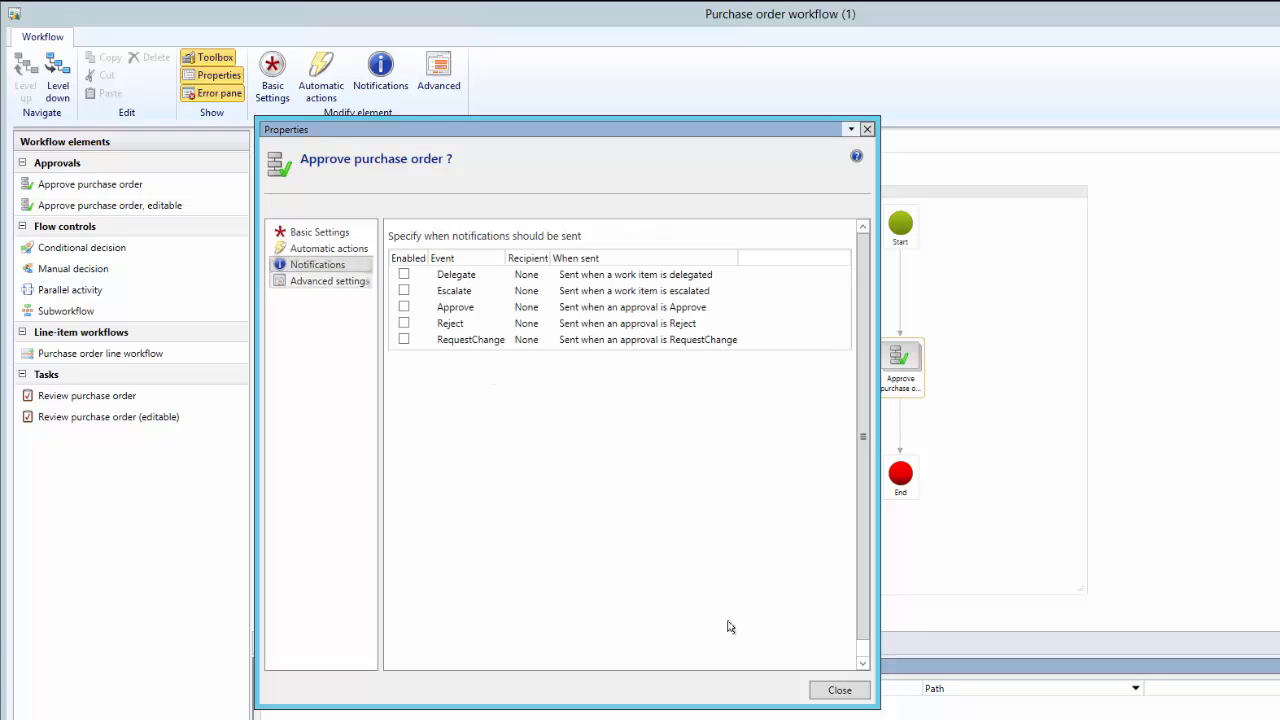
pyautogui.press('Down')
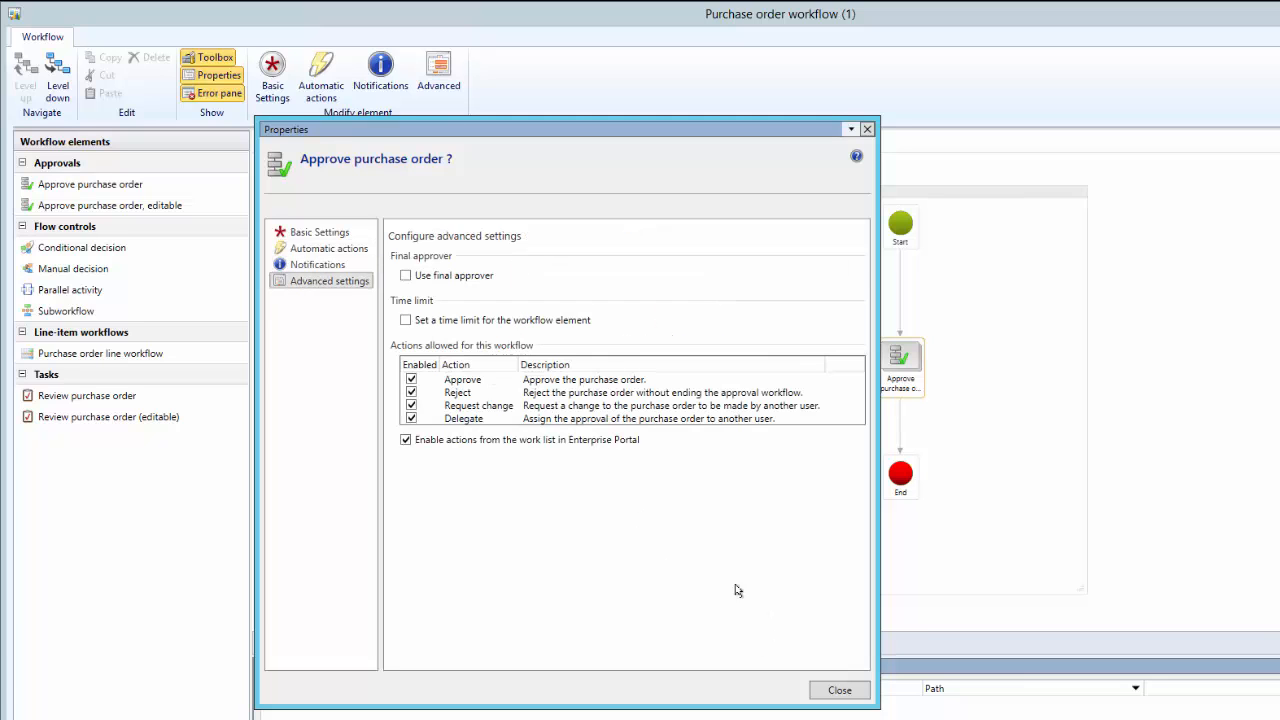
pyautogui.click(327, 266)
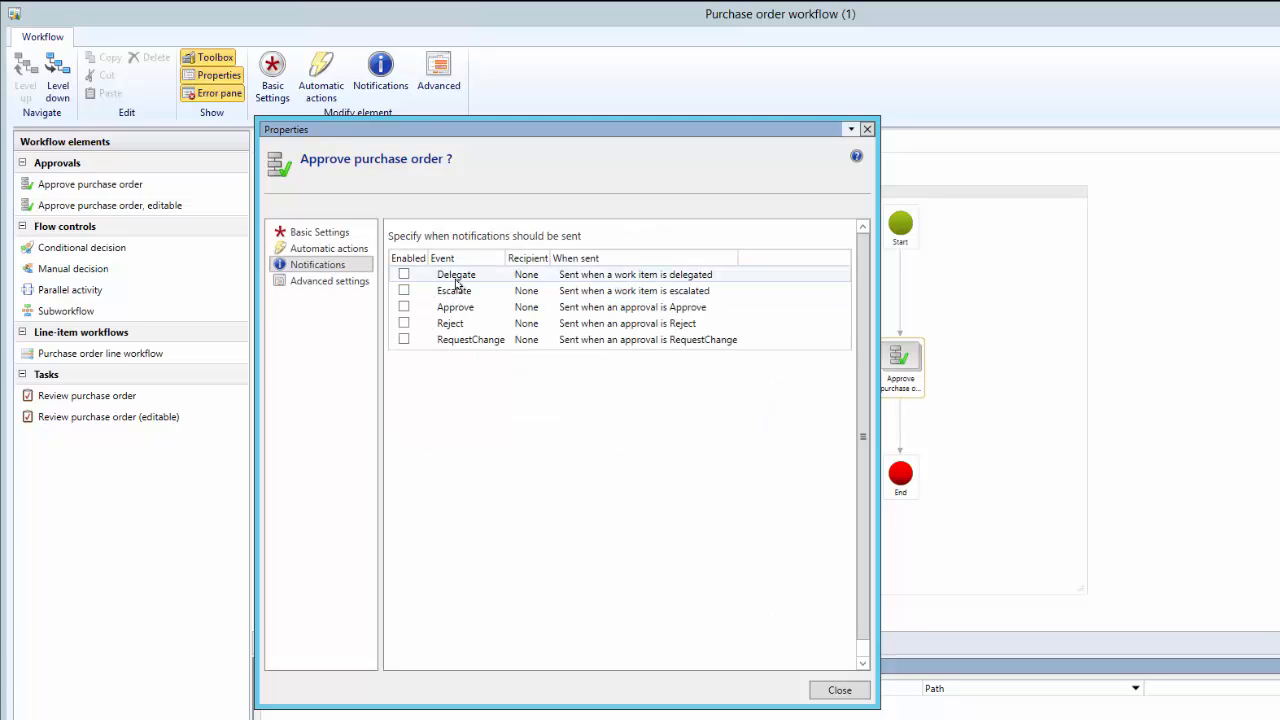
pyautogui.click(326, 281)
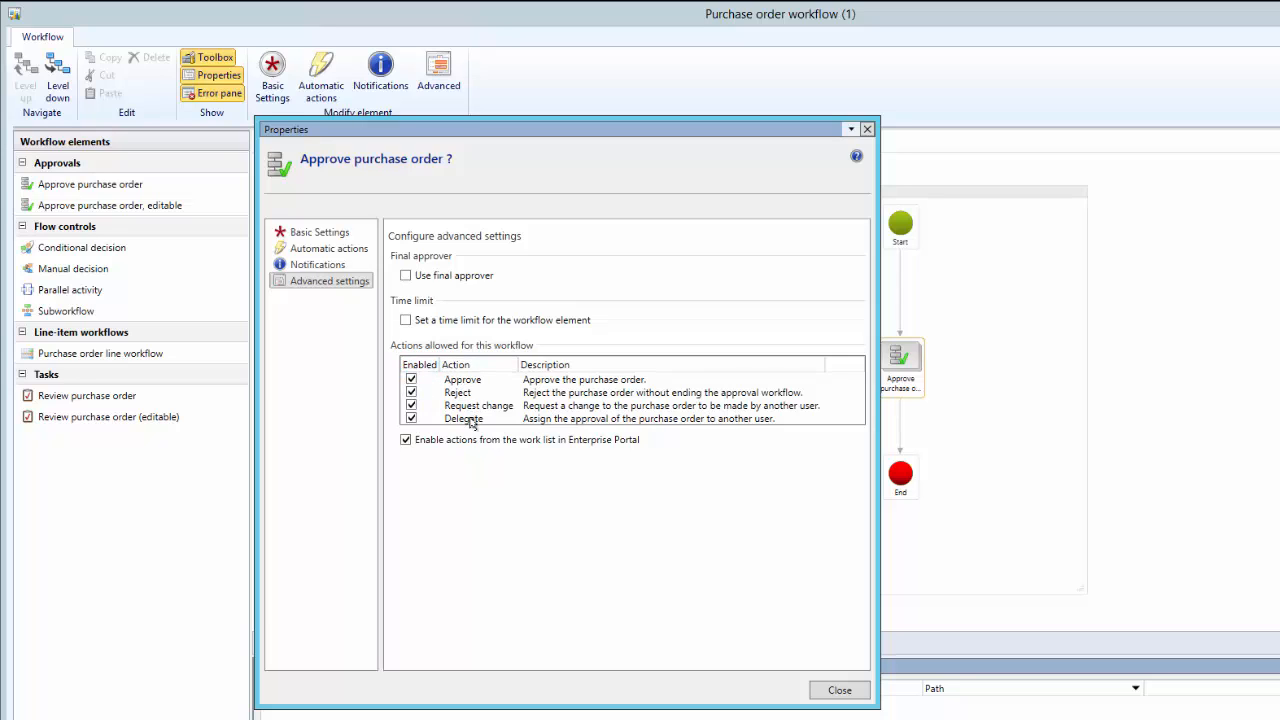
pyautogui.click(406, 441)
pyautogui.click(839, 690)
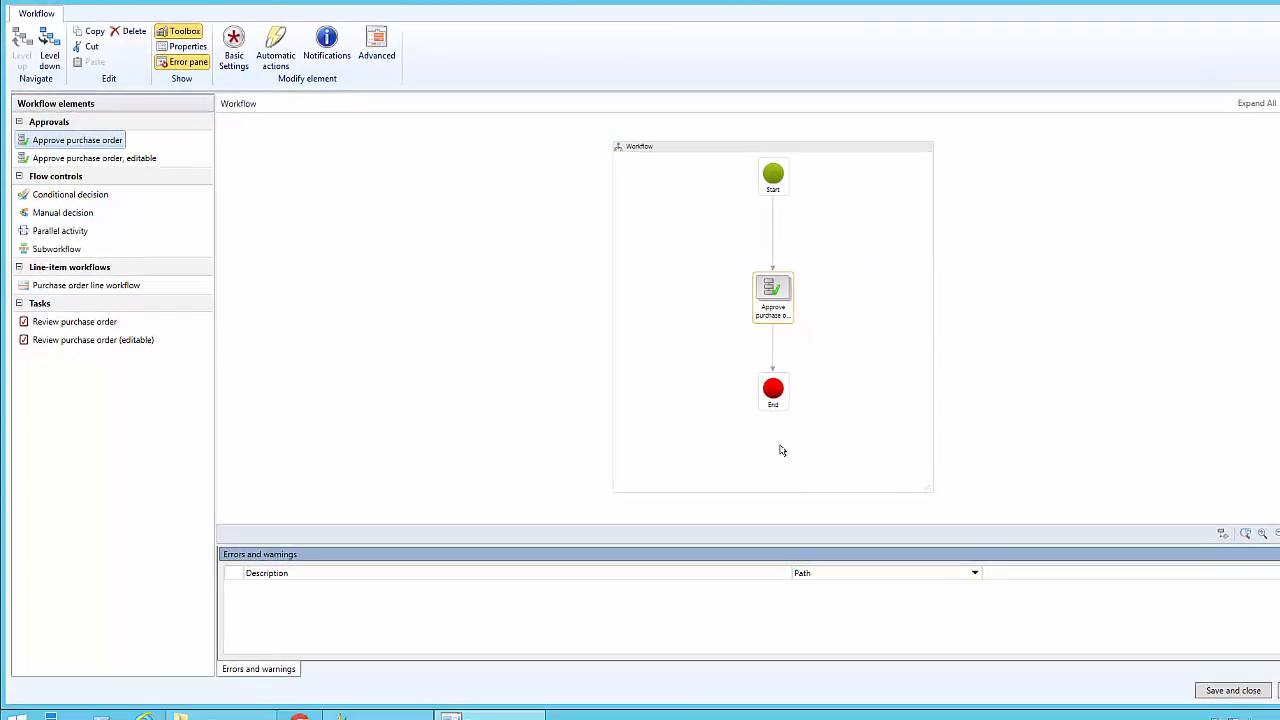
# Save and close the workflow with the version note "Simple PO approval workflow" and activate the new version
pyautogui.click(1205, 680)
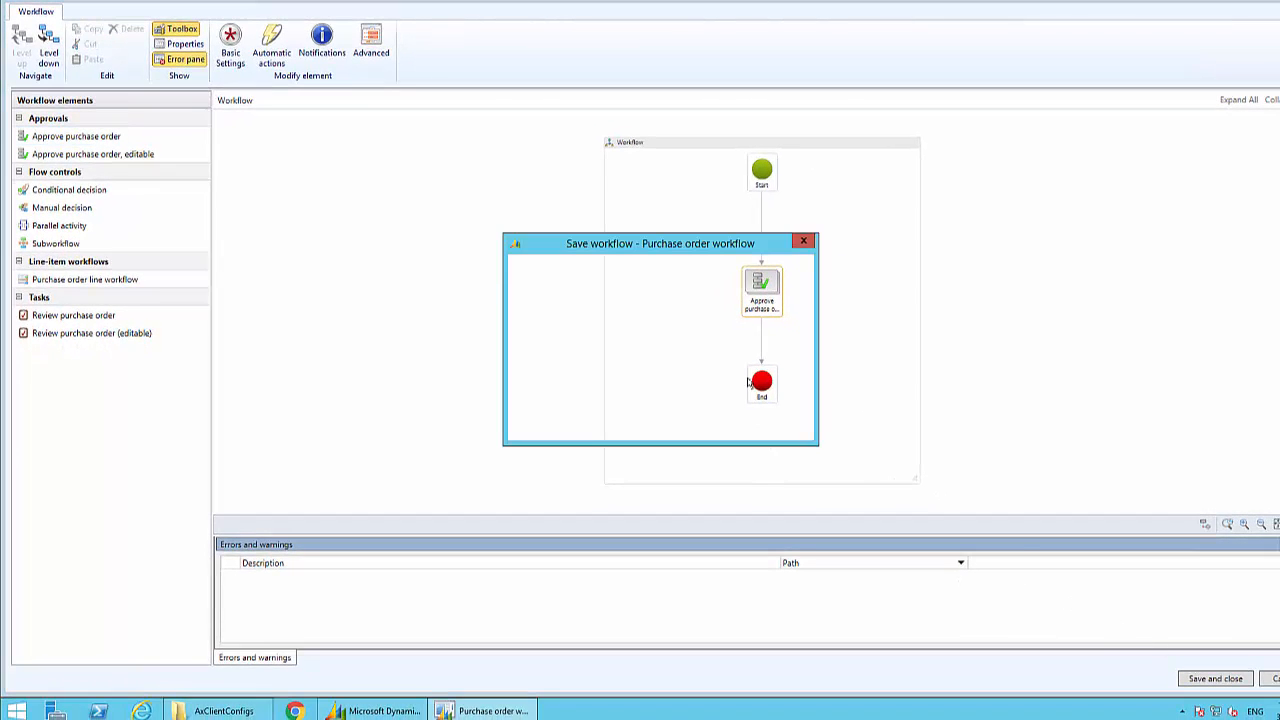
pyautogui.click(666, 323)
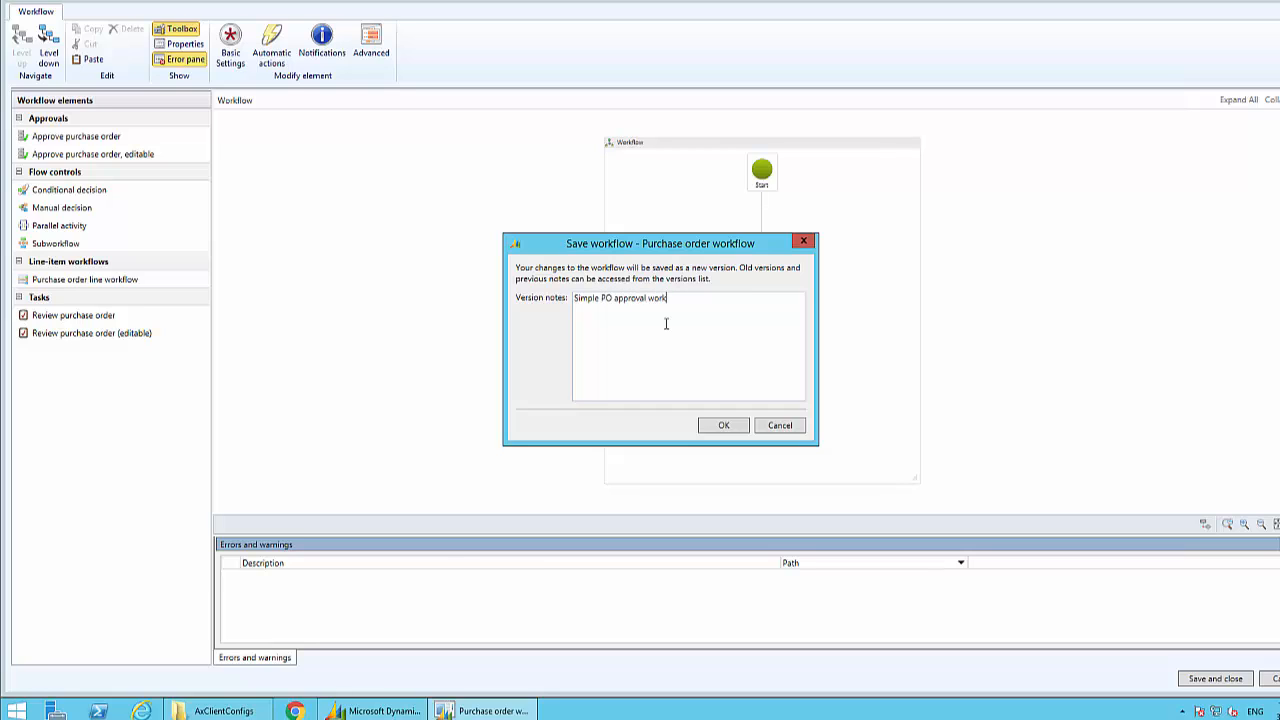
pyautogui.click(707, 428)
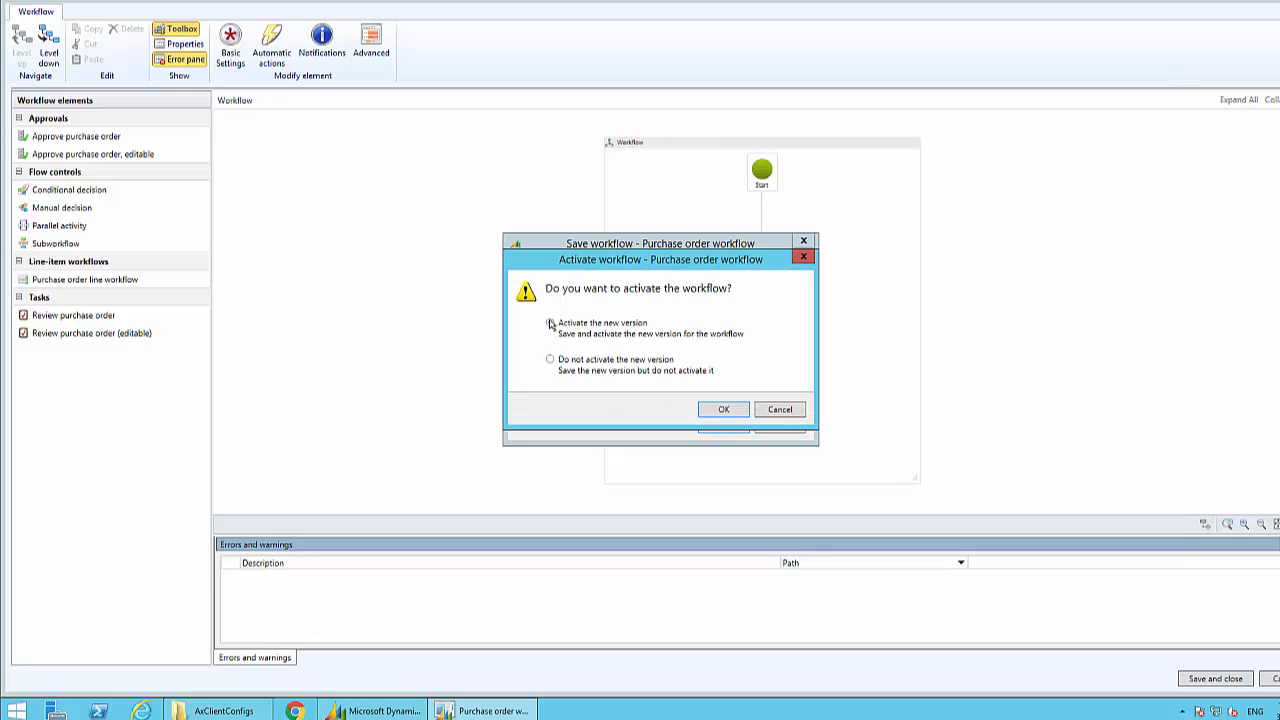
pyautogui.click(550, 323)
pyautogui.click(723, 410)
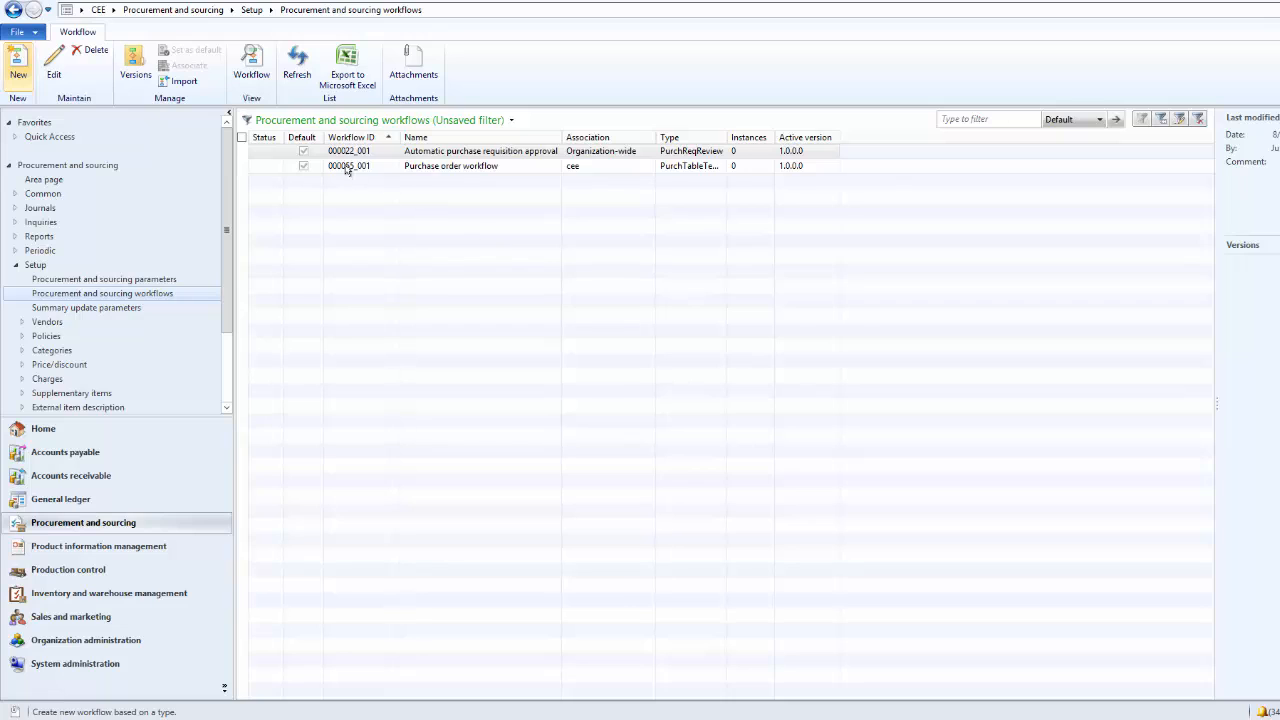
pyautogui.click(314, 171)
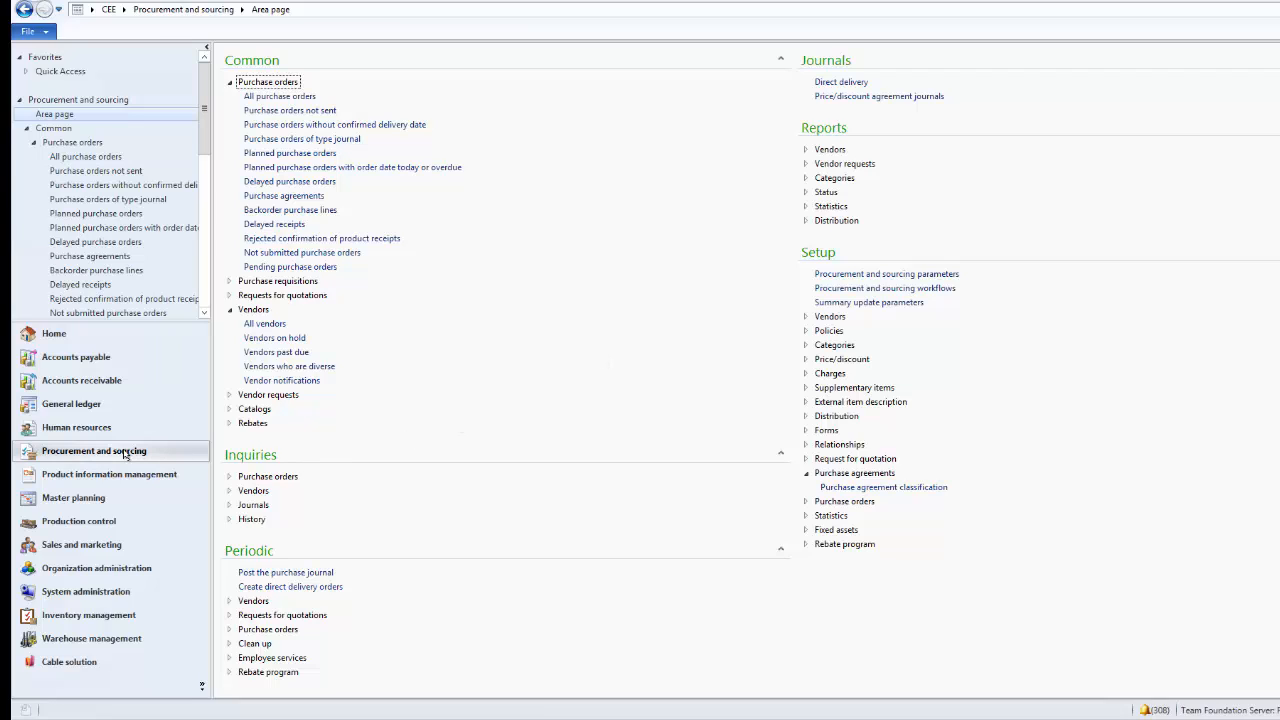
# In the procurement and sourcing parameters, activate change management for purchase orders and allow override of settings per vendor
pyautogui.click(865, 275)
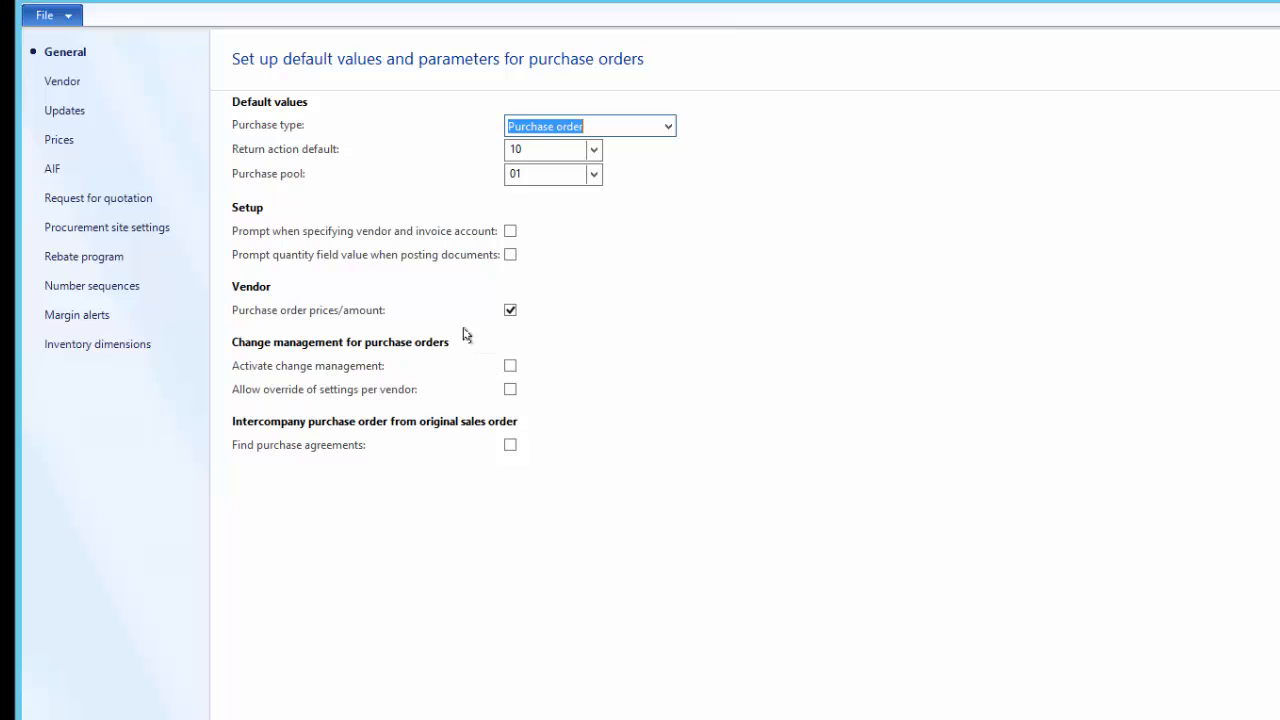
pyautogui.click(311, 368)
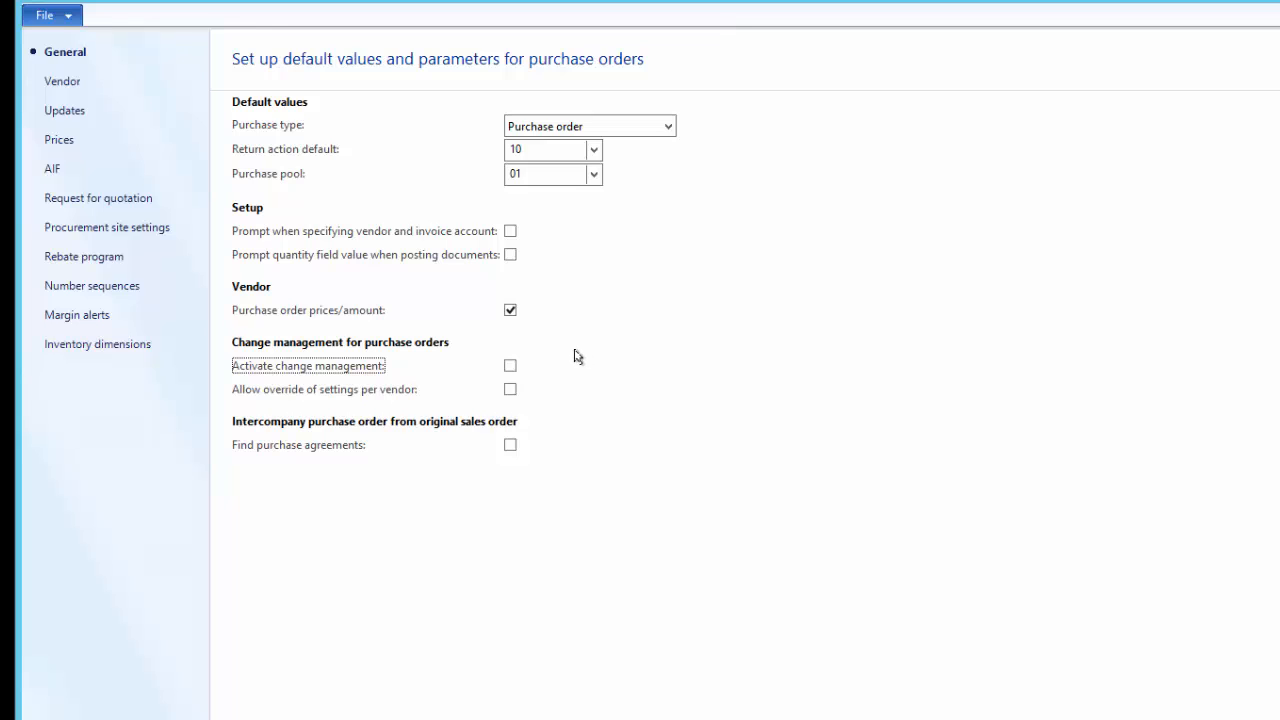
pyautogui.click(509, 367)
pyautogui.click(510, 390)
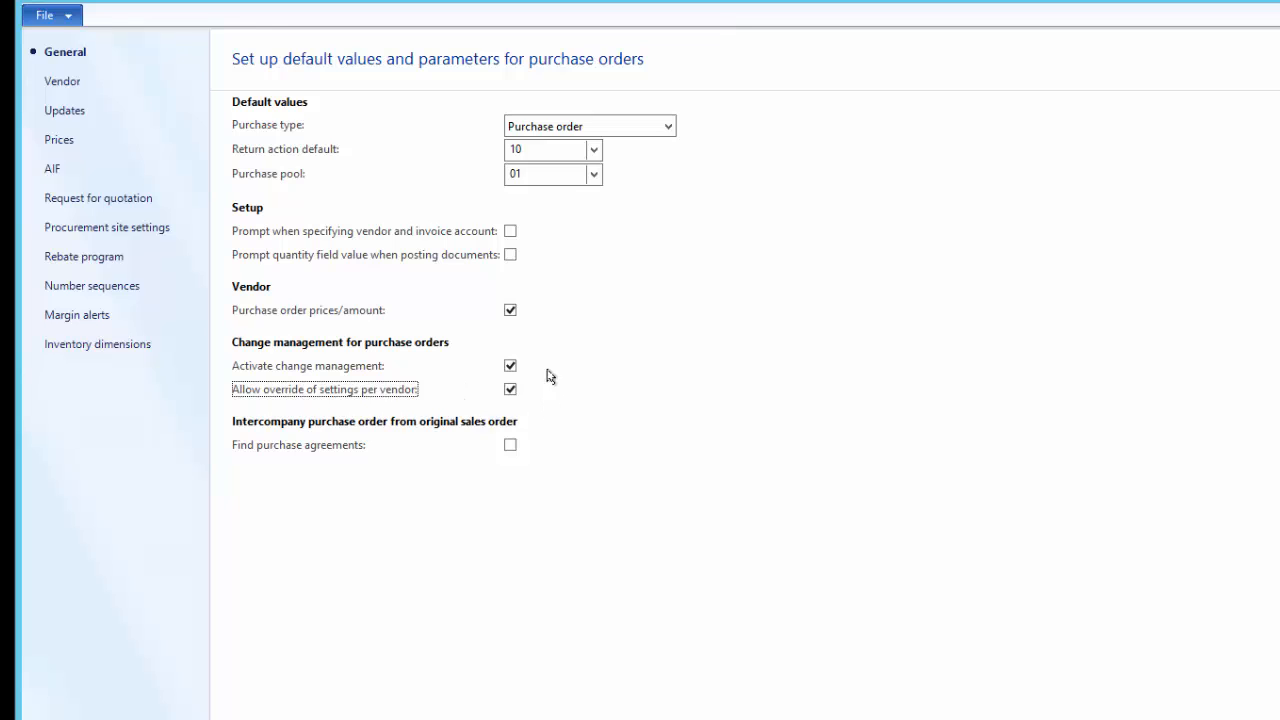
pyautogui.press('Escape')
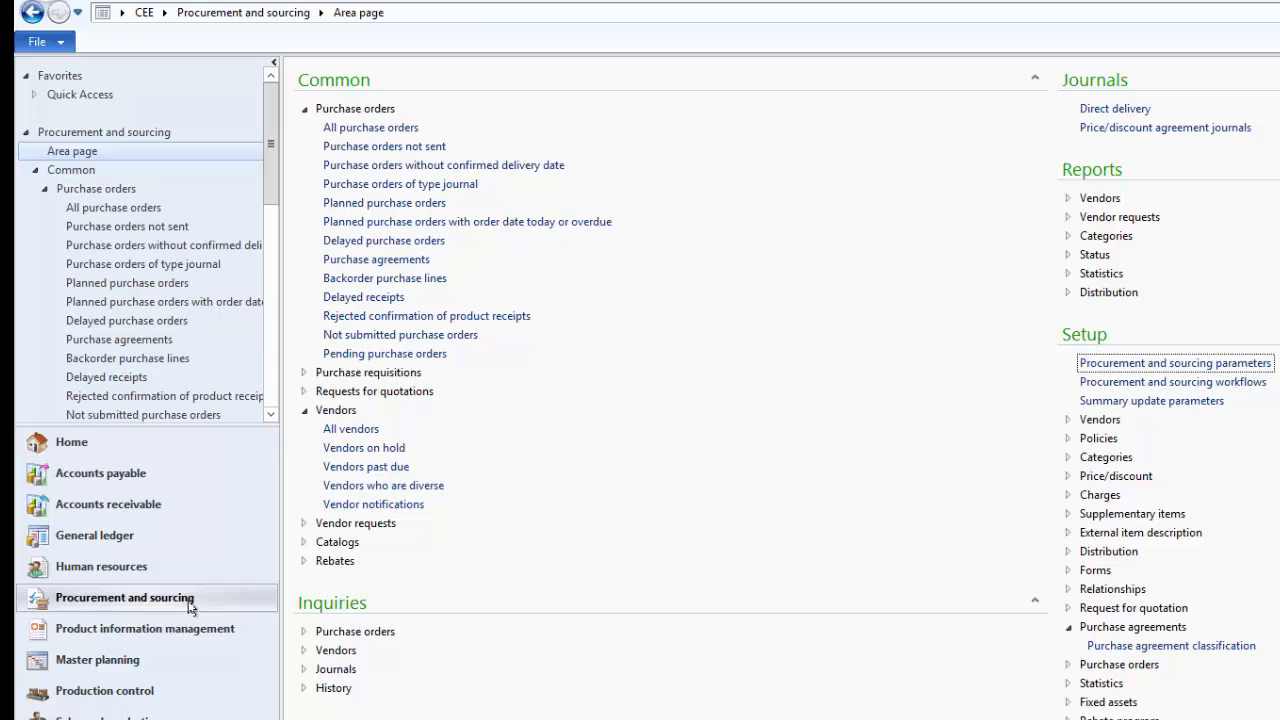
# Open the vendor Crystal Cables for editing from the list of all vendors
pyautogui.click(352, 431)
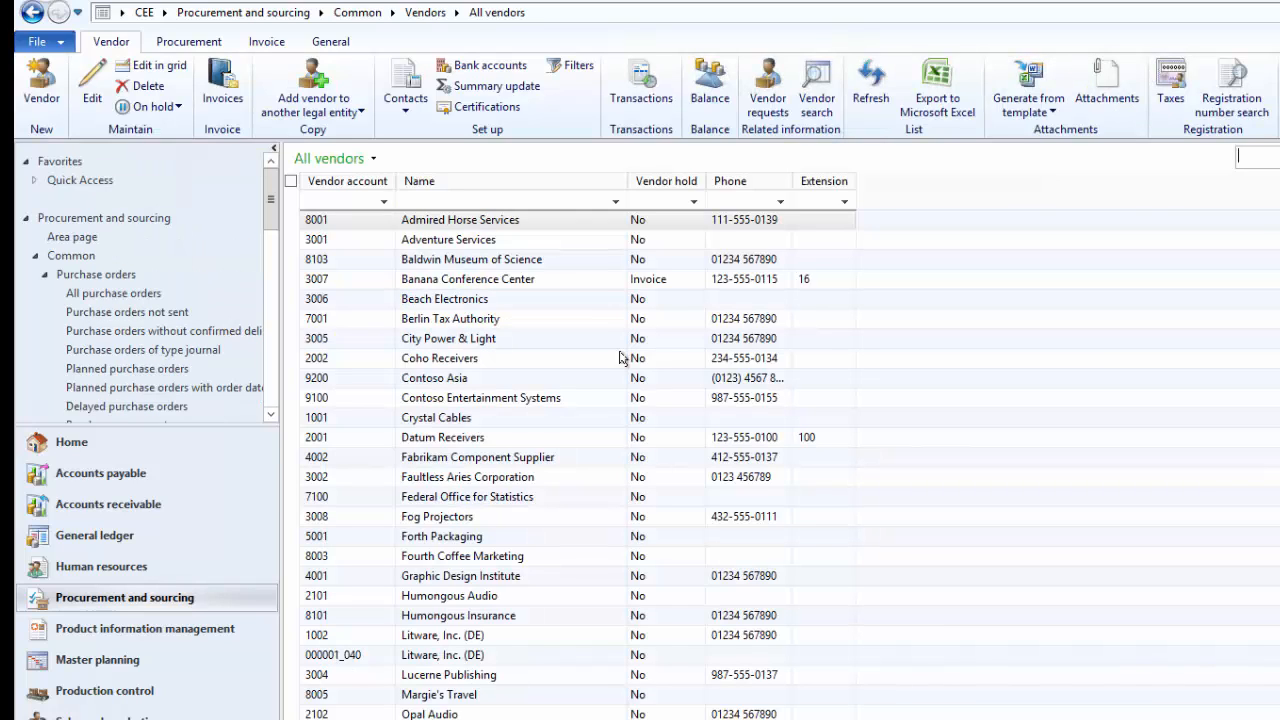
pyautogui.click(368, 424)
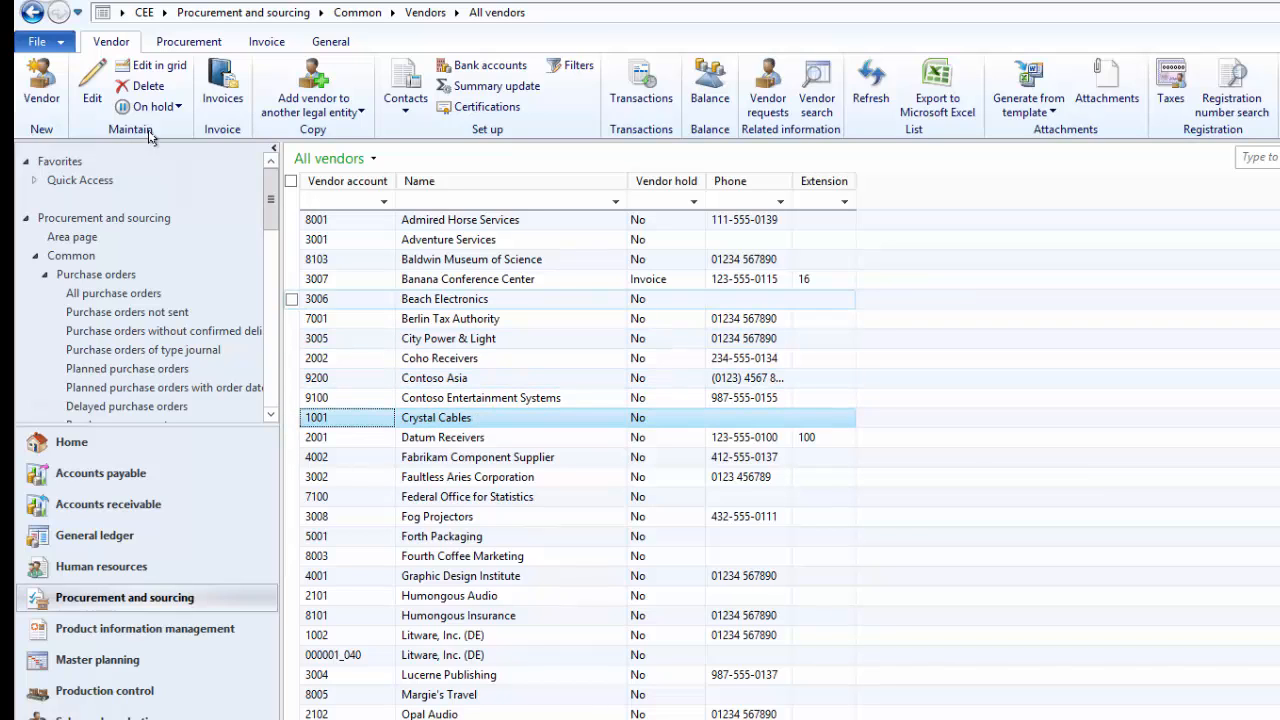
pyautogui.click(92, 88)
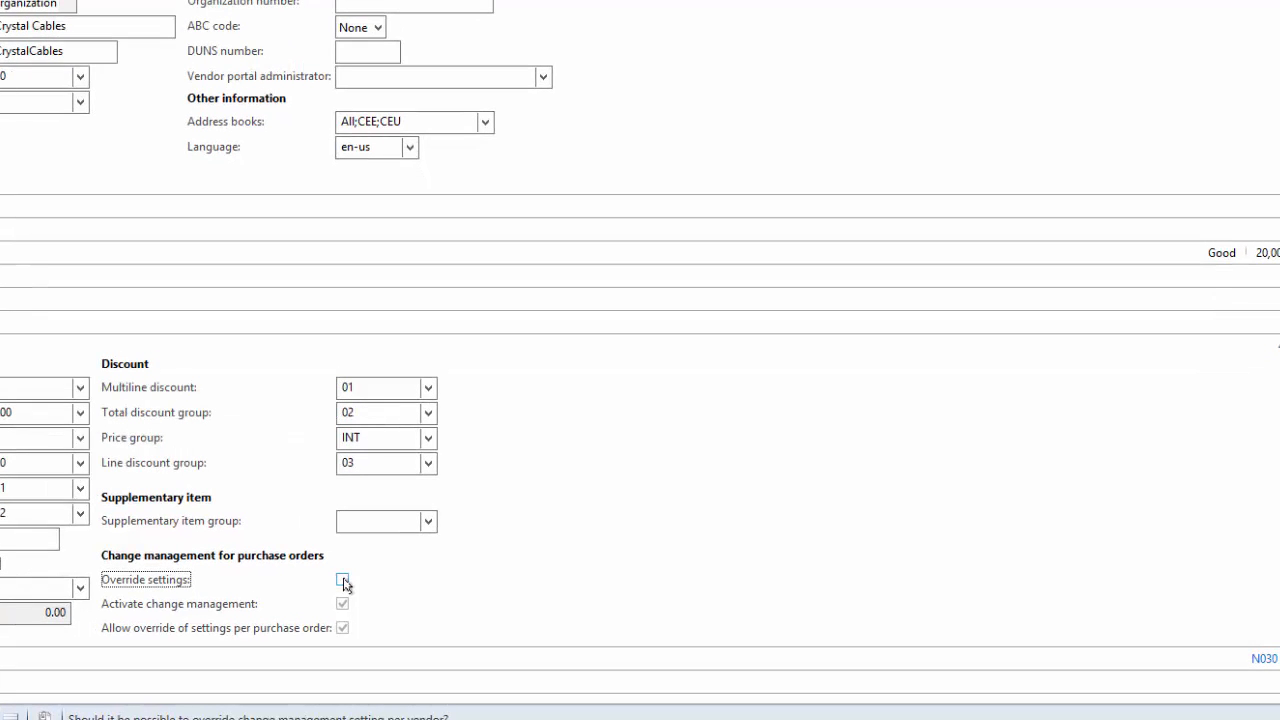
# Override the vendor's change management settings for purchase orders, with change management active and override per purchase order disallowed
pyautogui.click(341, 581)
pyautogui.click(342, 603)
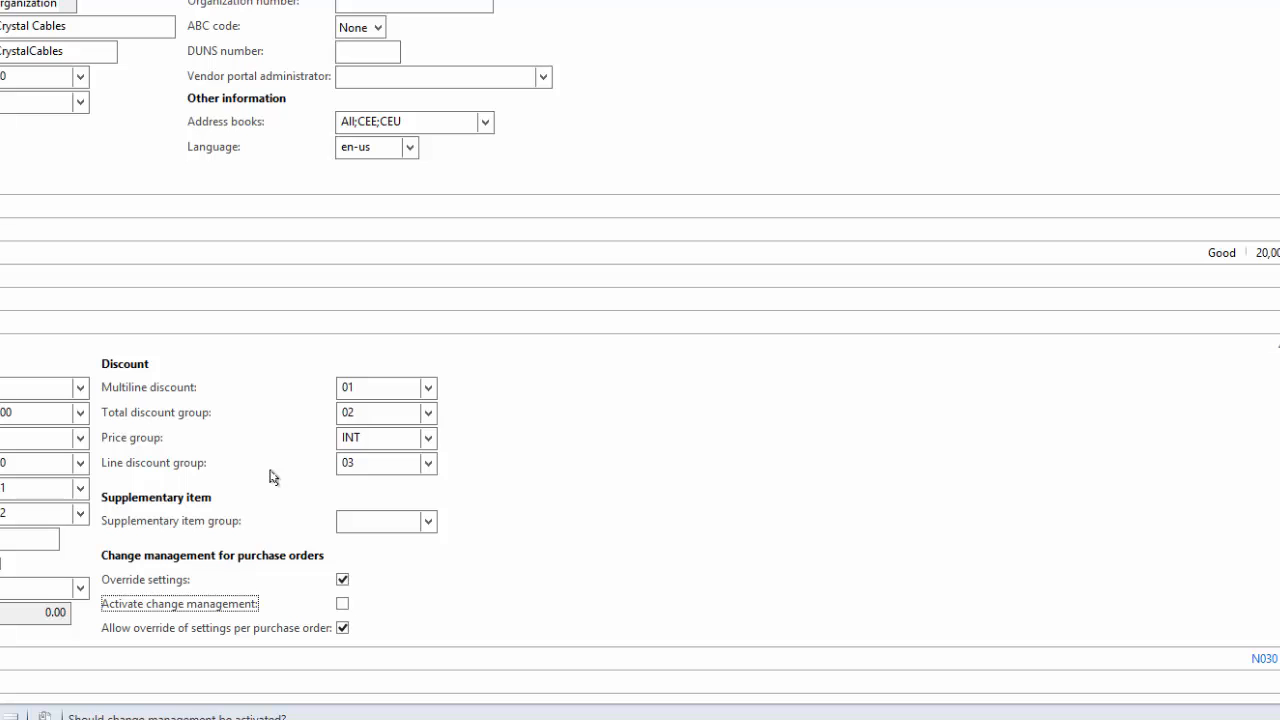
pyautogui.click(342, 628)
pyautogui.click(343, 604)
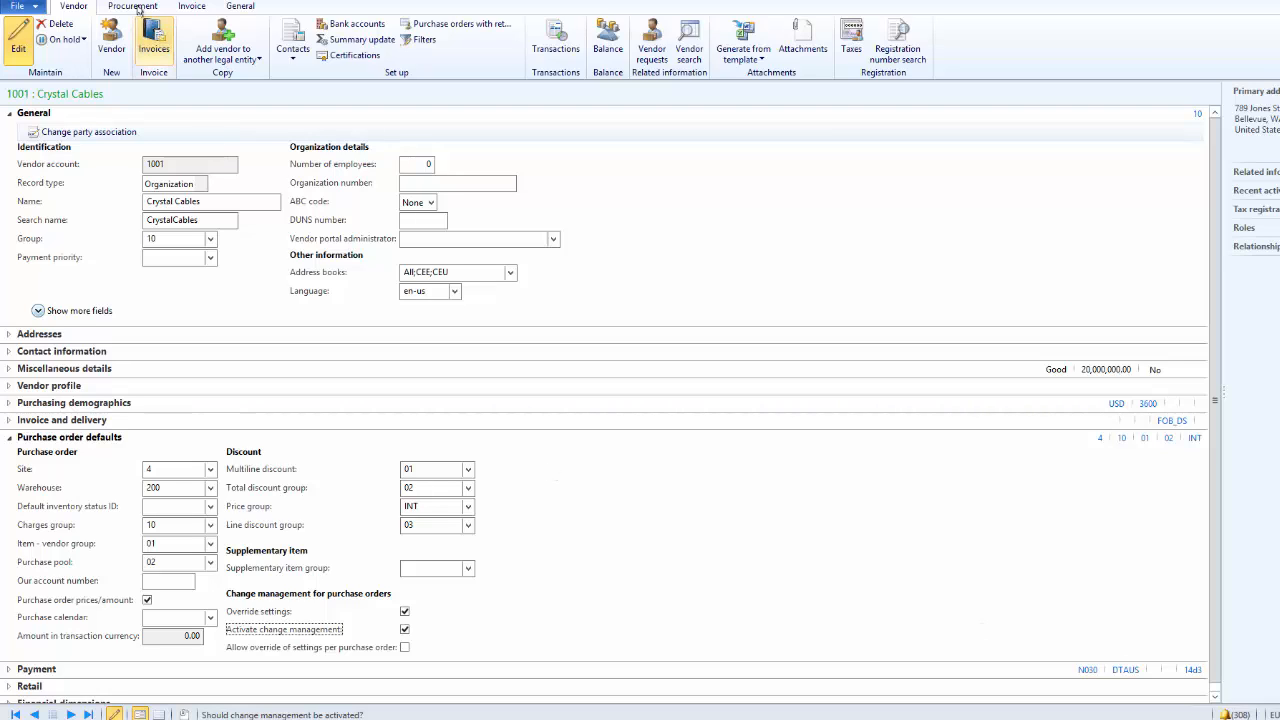
# Create a new purchase order for the vendor Crystal Cables from its vendor record
pyautogui.click(144, 5)
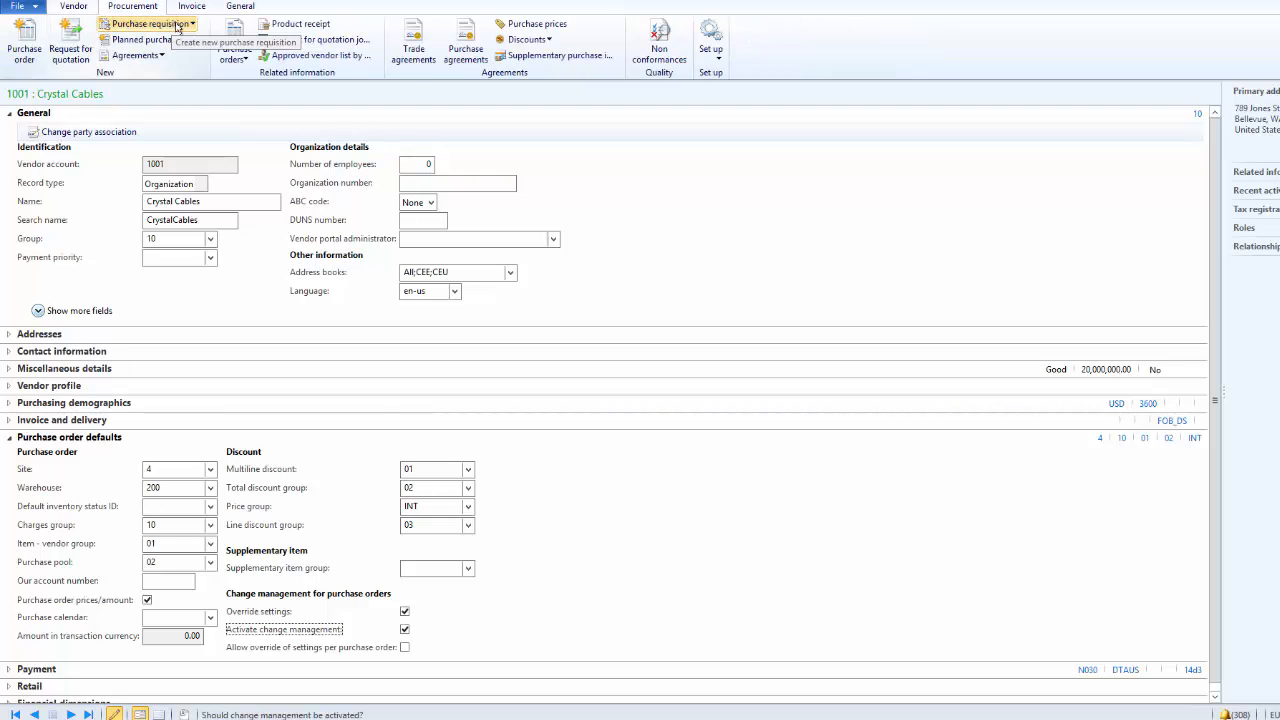
pyautogui.click(25, 45)
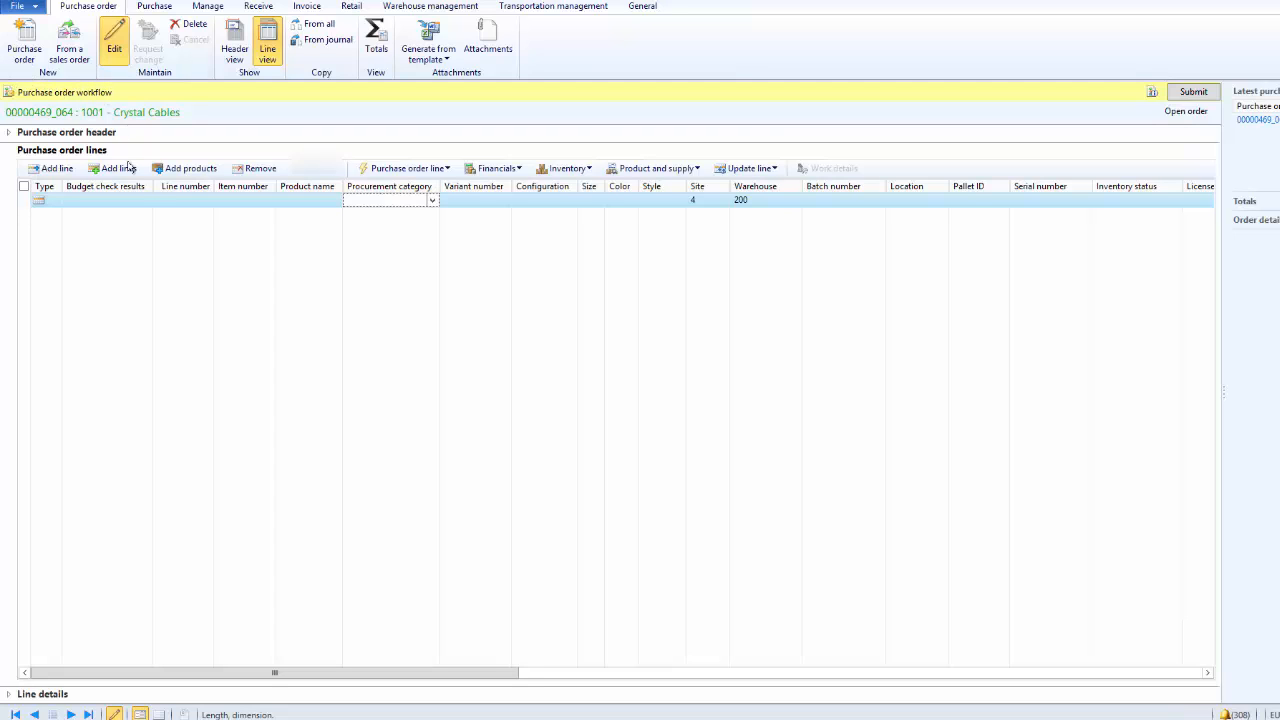
# Fill in the purchase order line with item #16, Home Theater System 2.1 Channel Model 01, and configuration 01
pyautogui.click(240, 202)
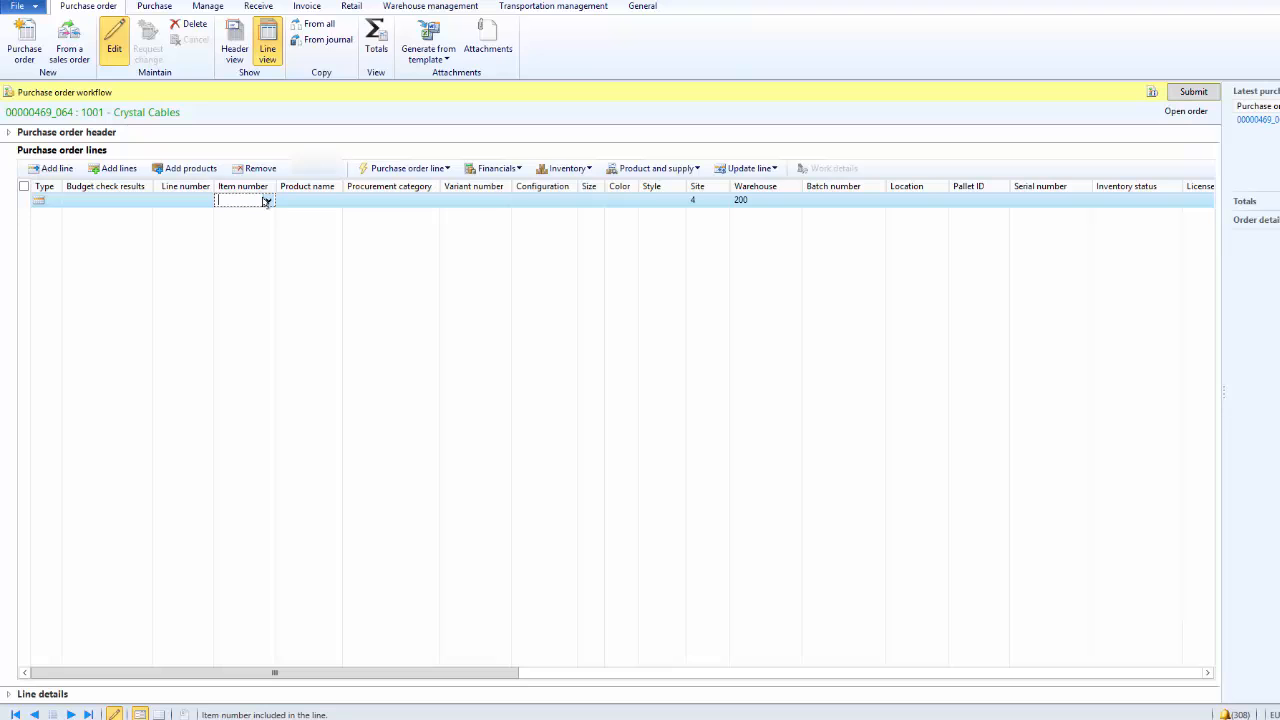
pyautogui.click(266, 201)
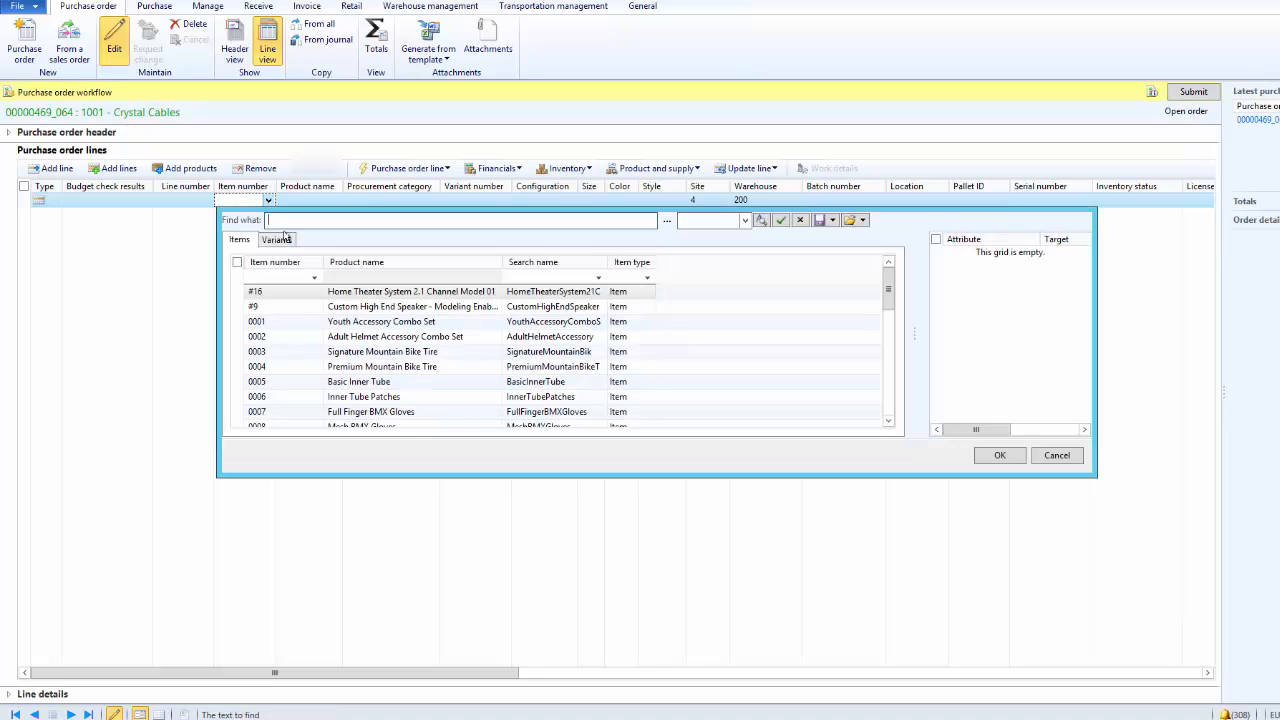
pyautogui.click(277, 294)
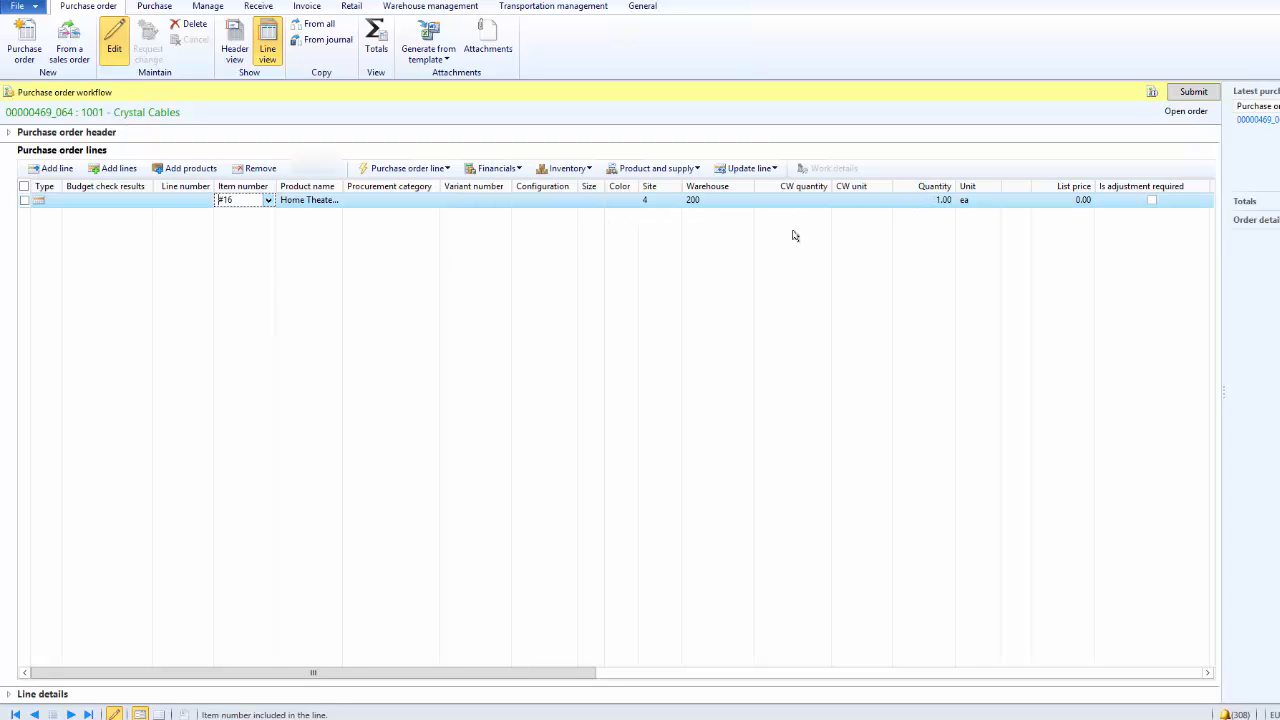
pyautogui.hotkey('ctrl', 's')
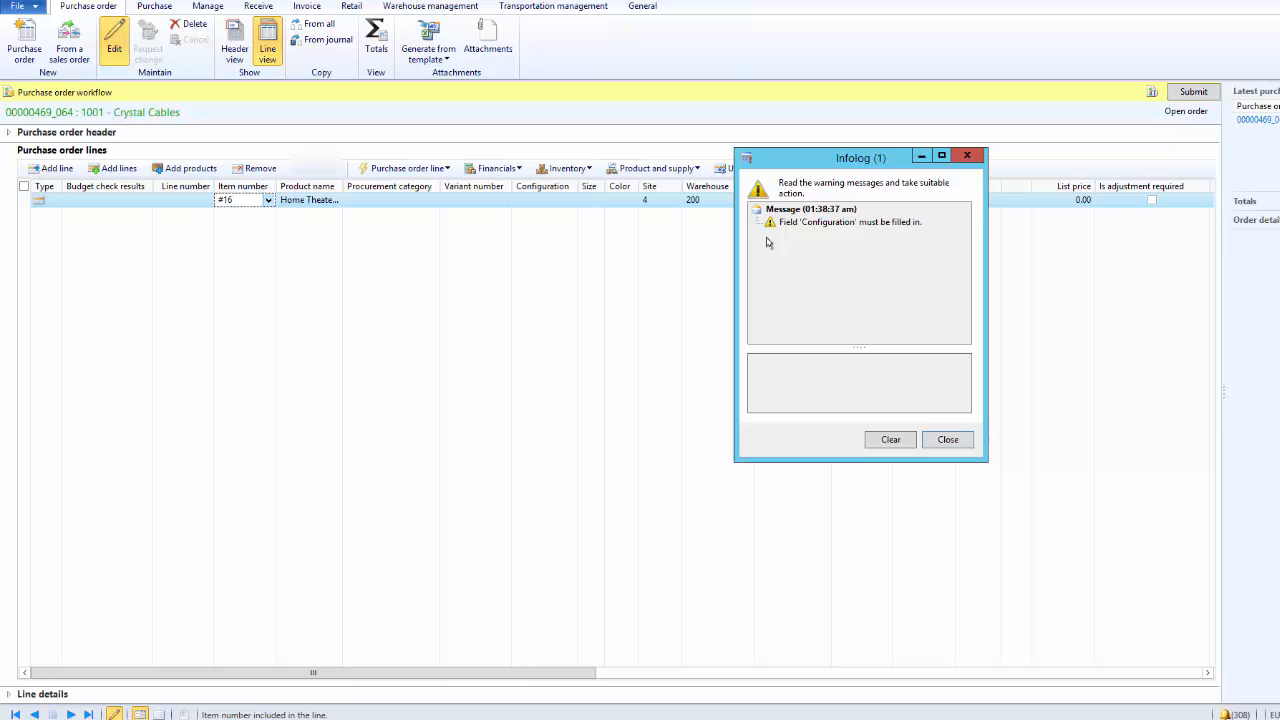
pyautogui.click(948, 440)
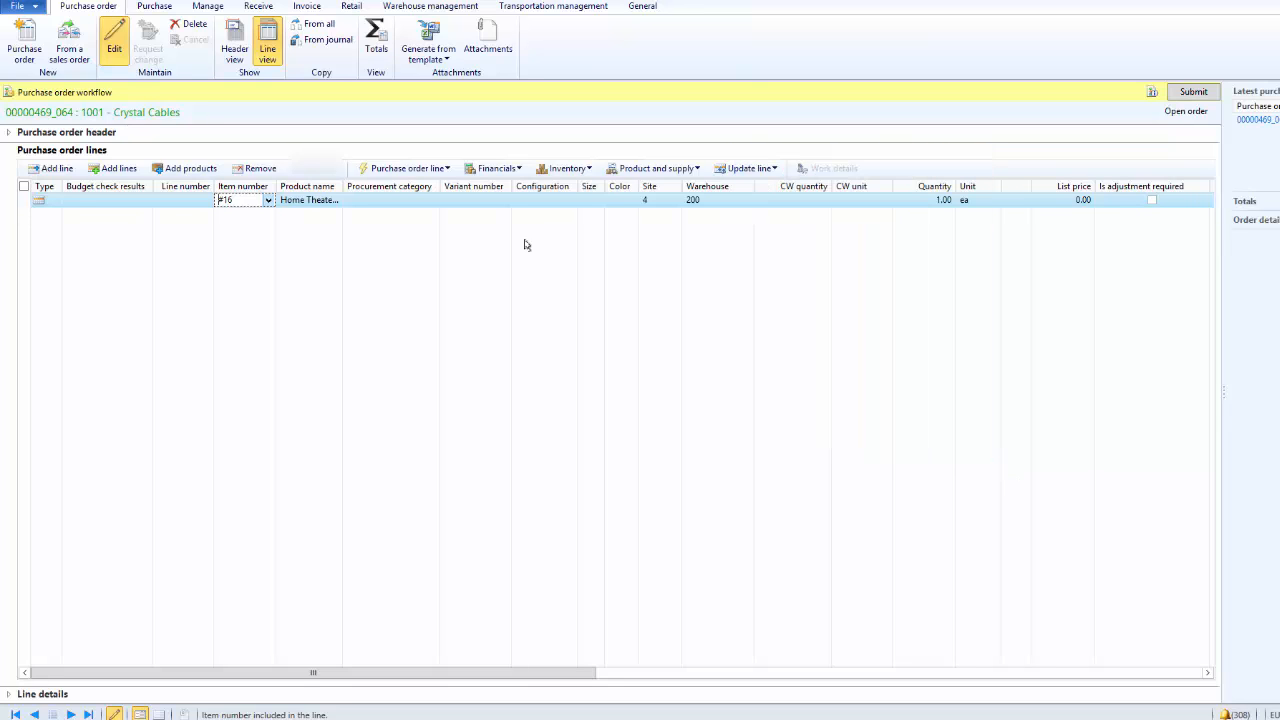
pyautogui.click(571, 202)
pyautogui.click(570, 201)
pyautogui.click(561, 250)
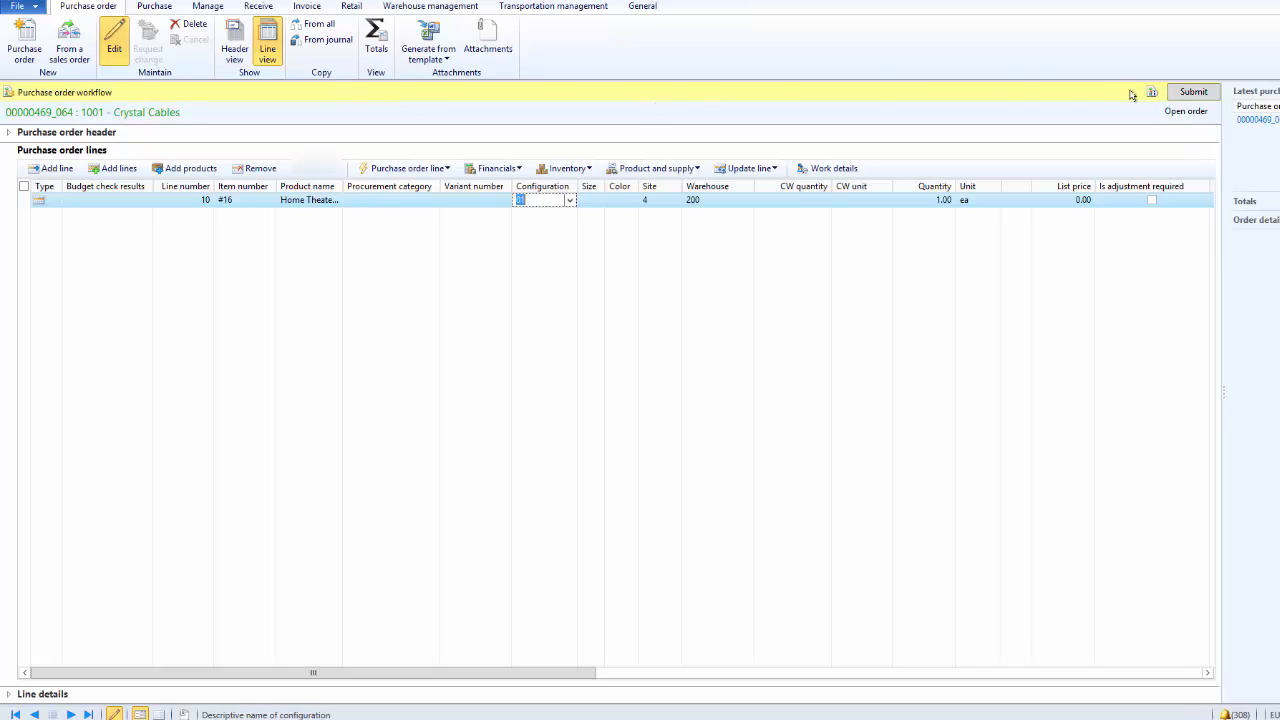
# Submit the purchase order to the workflow with the comment "Can you kindly review and approve this PO?"
pyautogui.click(1200, 95)
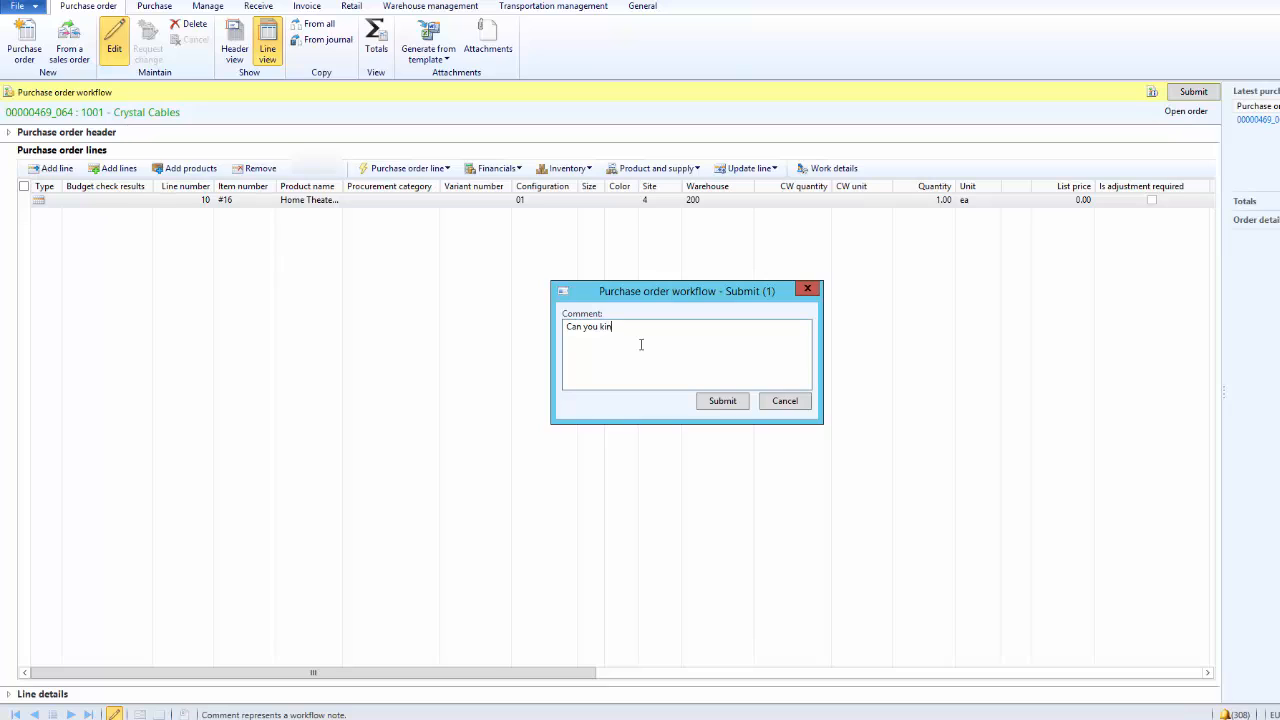
pyautogui.write('dly review and approve this PO?')
pyautogui.click(707, 399)
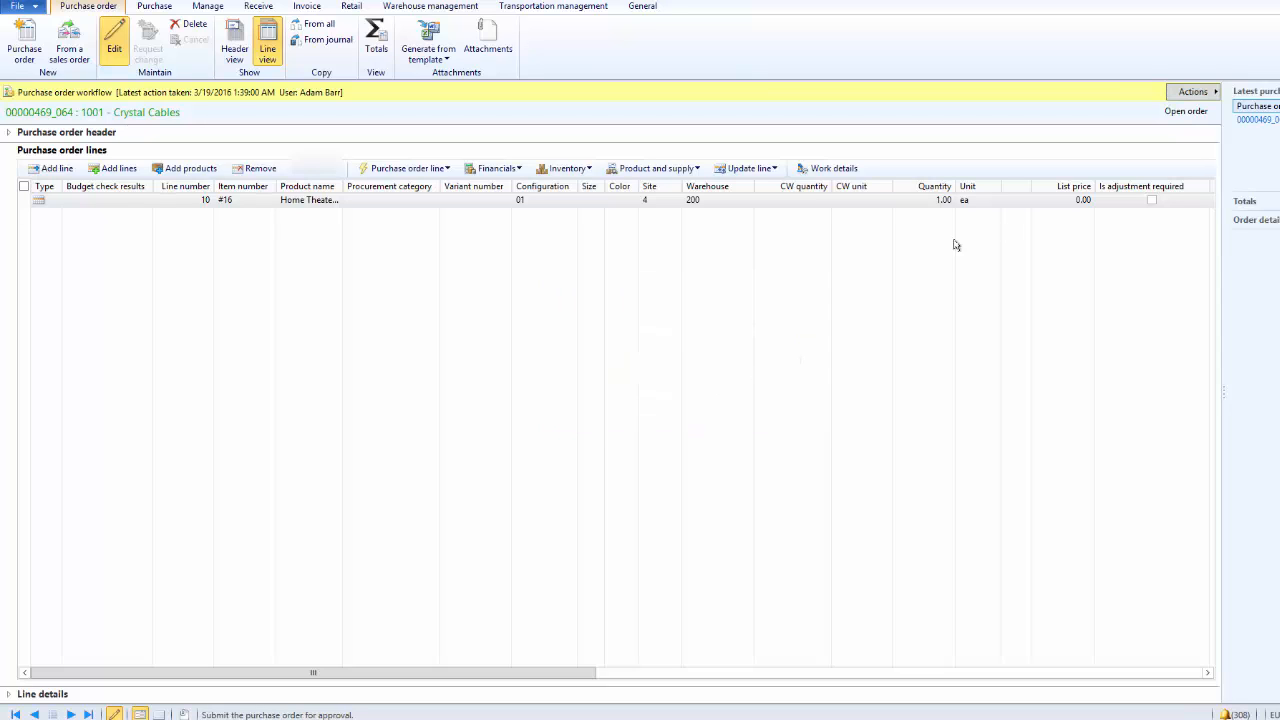
# Check the workflow history of the submitted Crystal Cables purchase order for its status and assigned approver
pyautogui.click(158, 714)
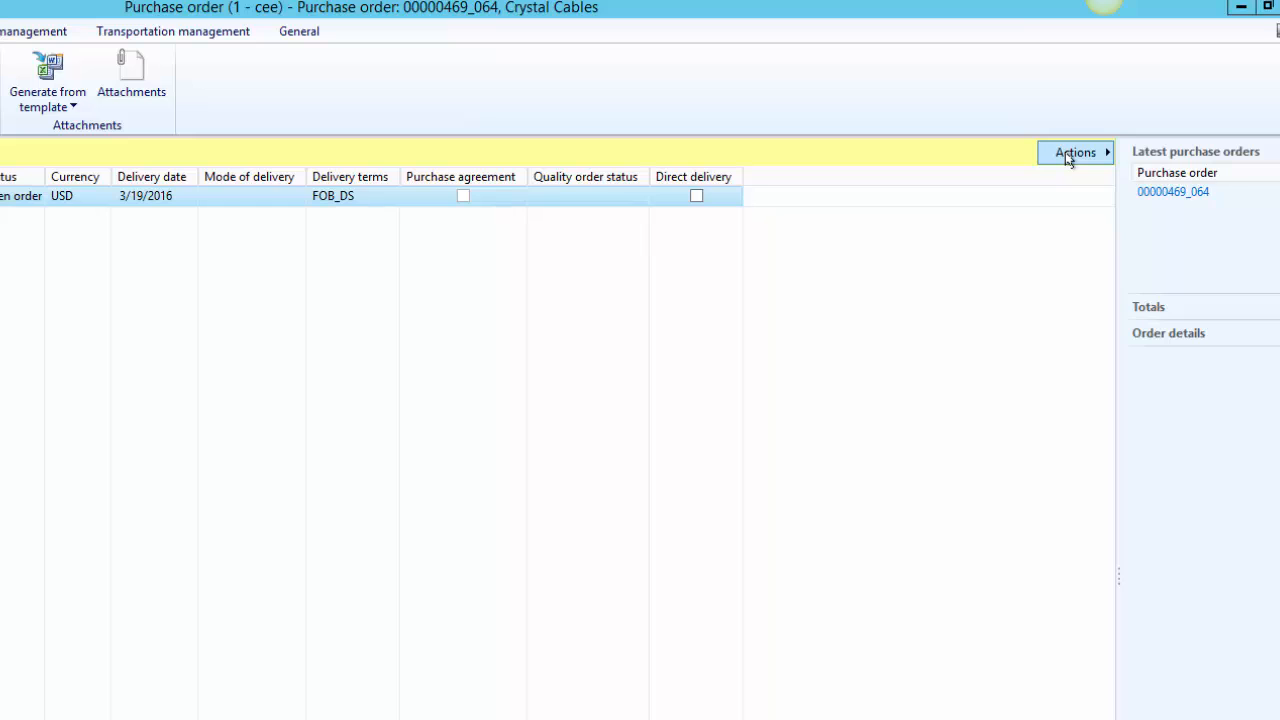
pyautogui.click(1068, 155)
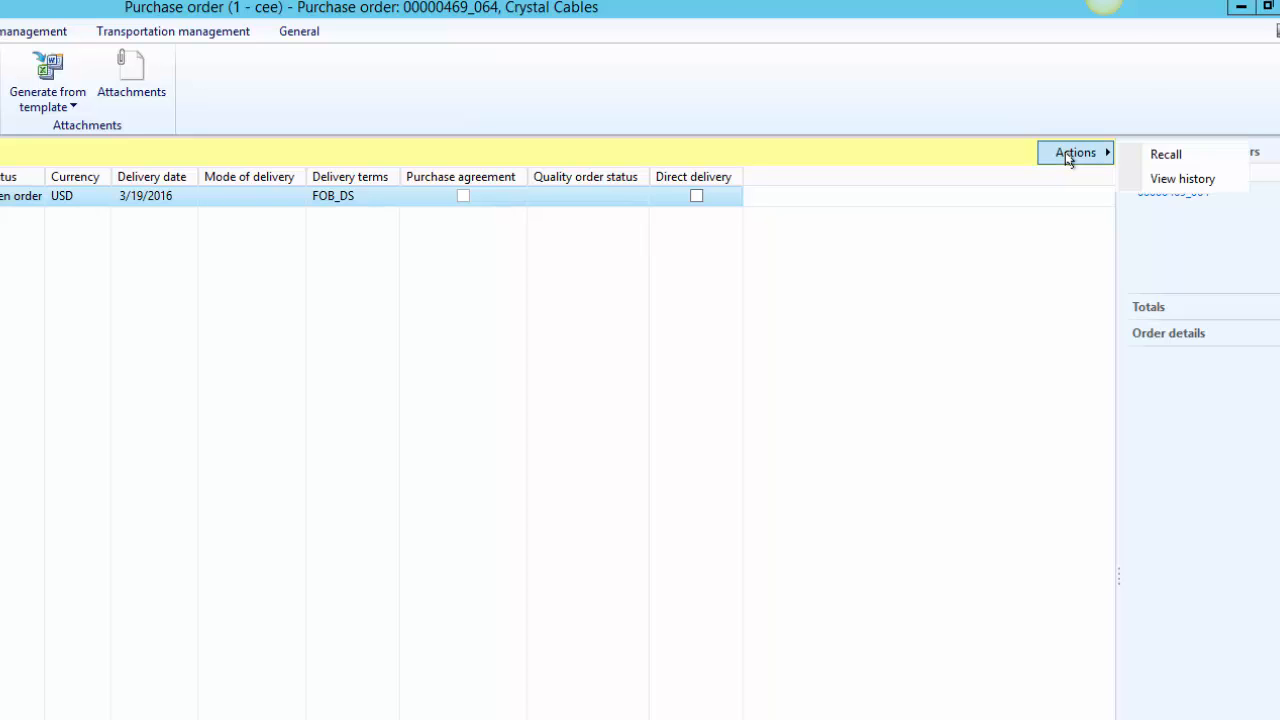
pyautogui.click(1185, 180)
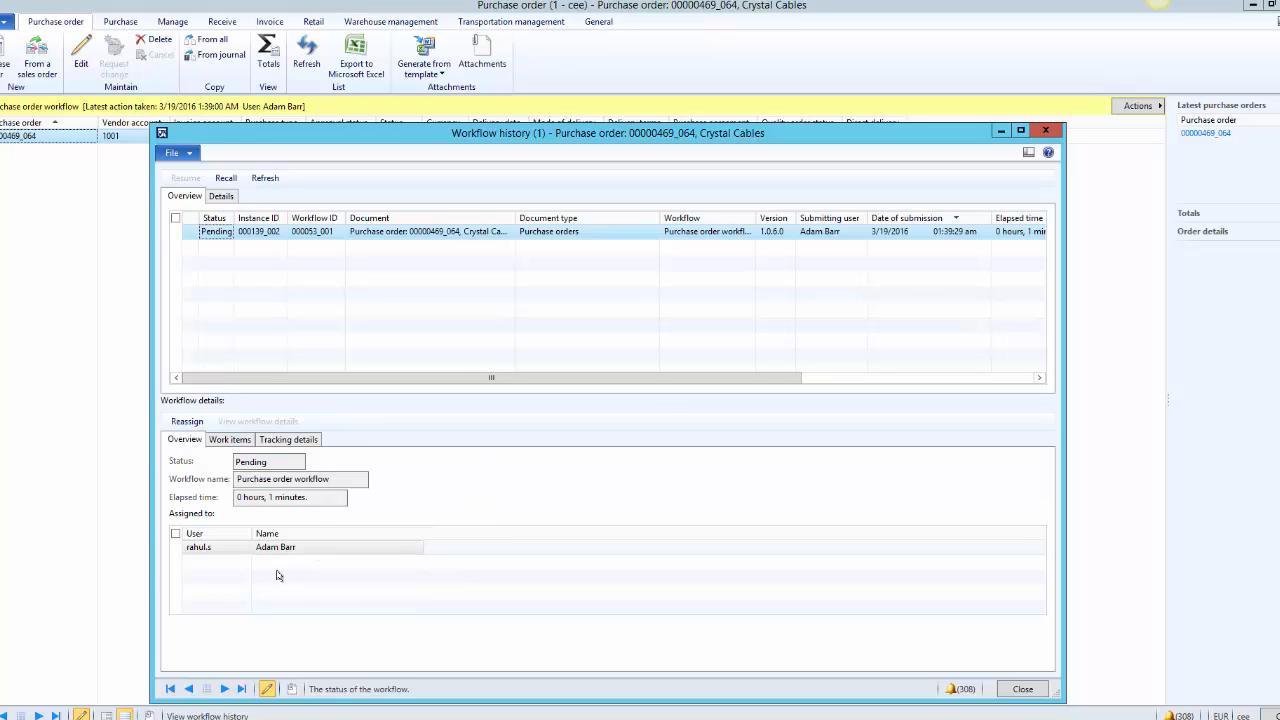
pyautogui.press('Escape')
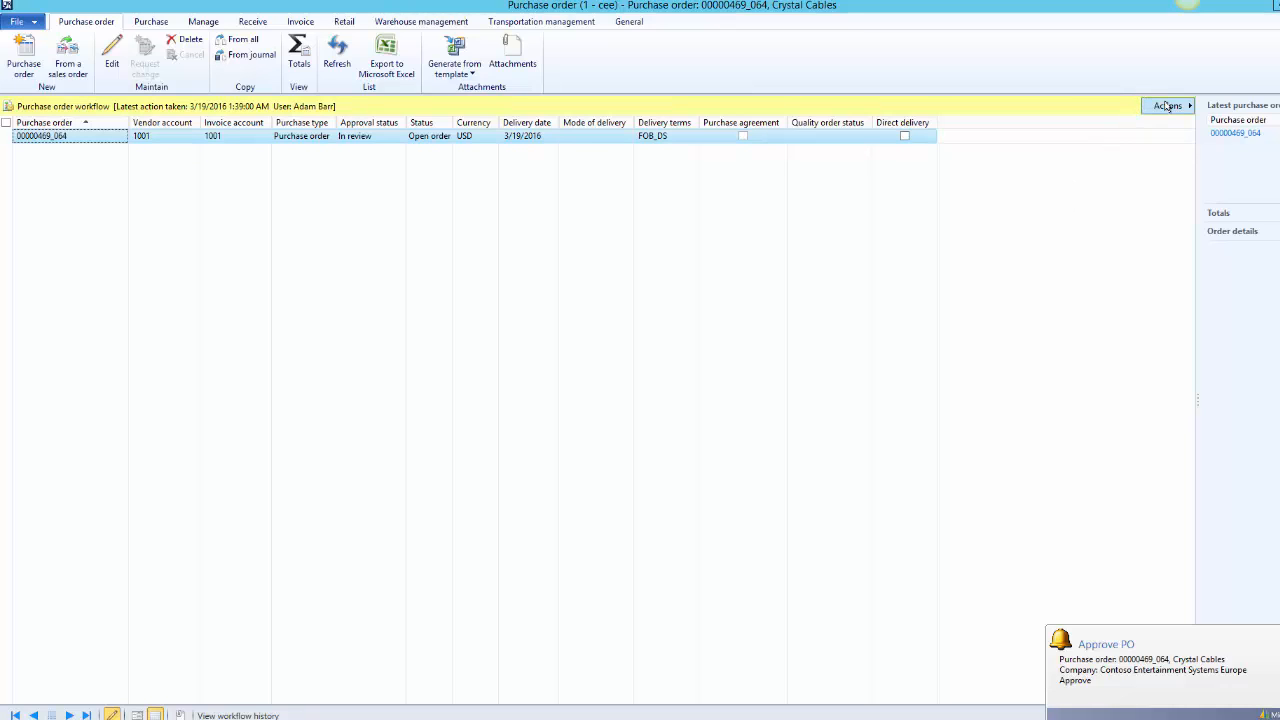
# Approve the Crystal Cables purchase order in the workflow with the comment "PO is approved"
pyautogui.click(1167, 106)
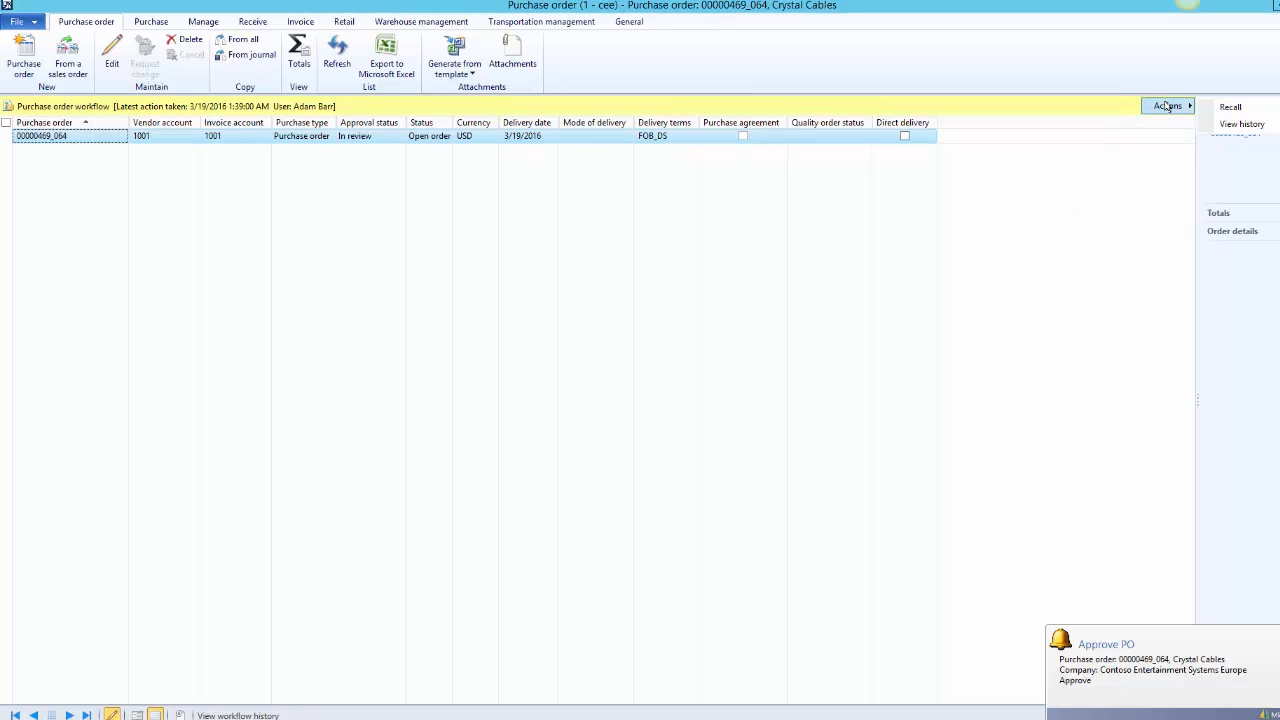
pyautogui.click(529, 291)
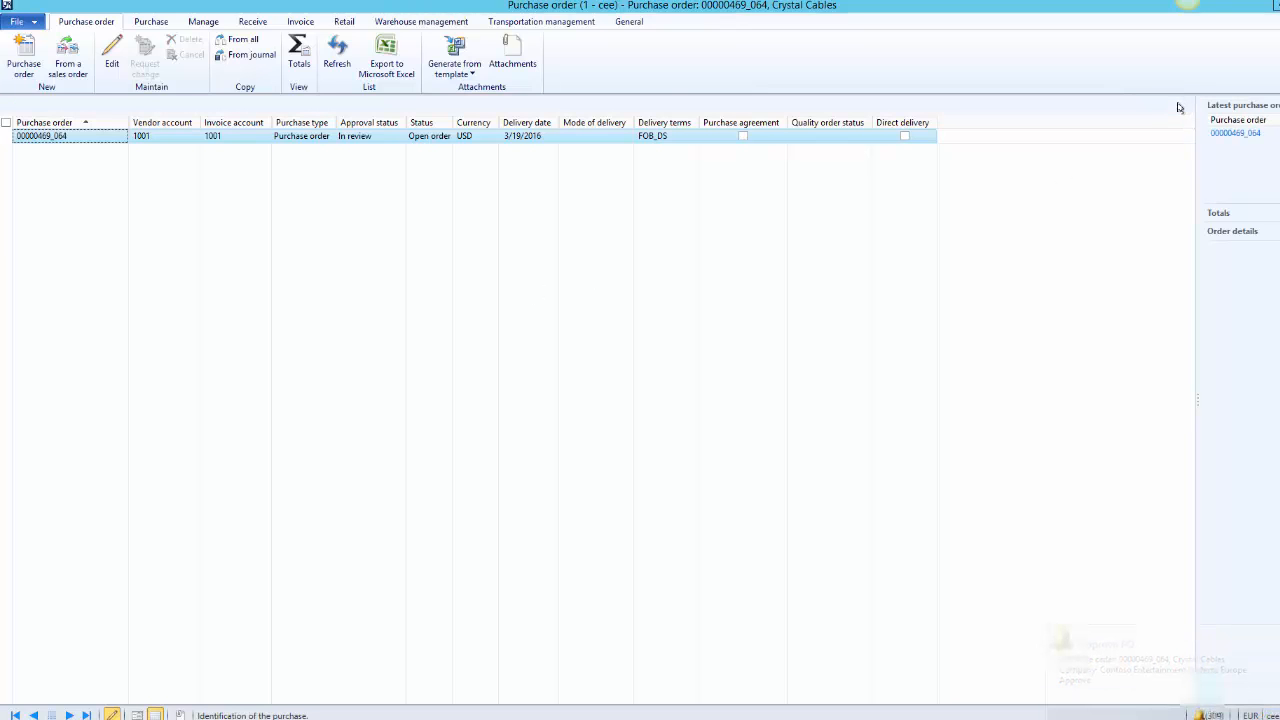
pyautogui.click(1173, 108)
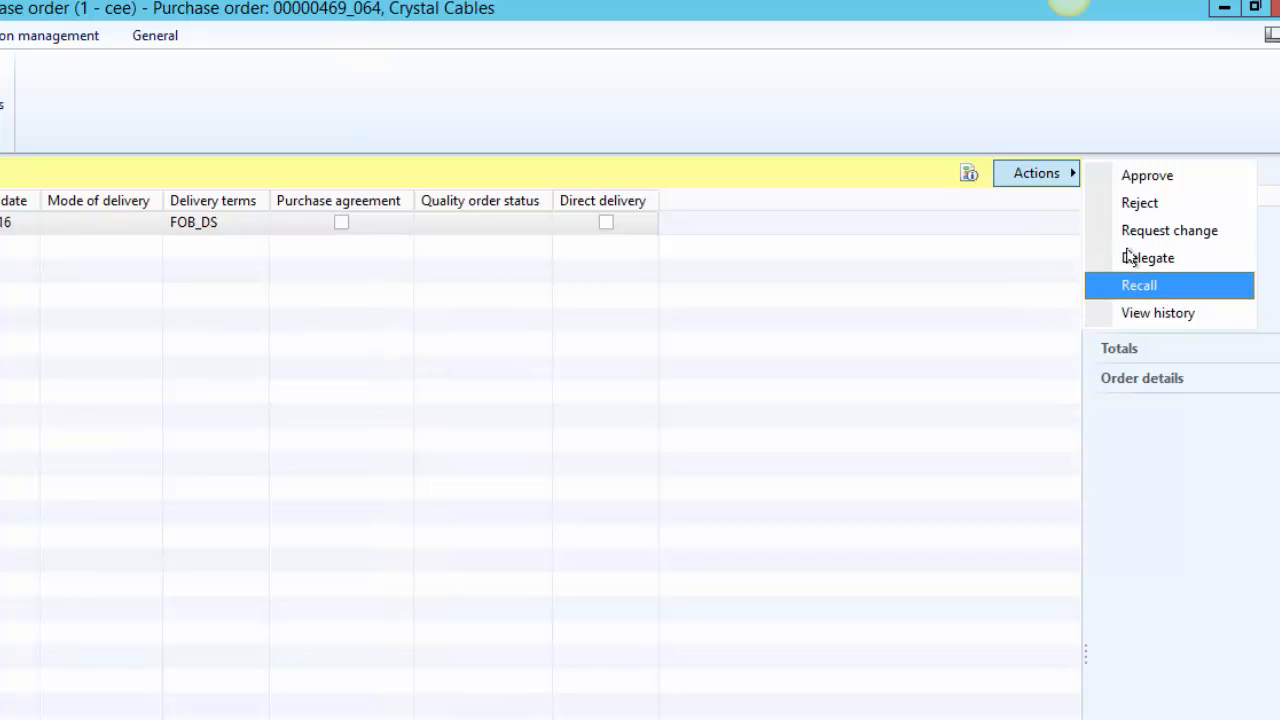
pyautogui.click(1148, 176)
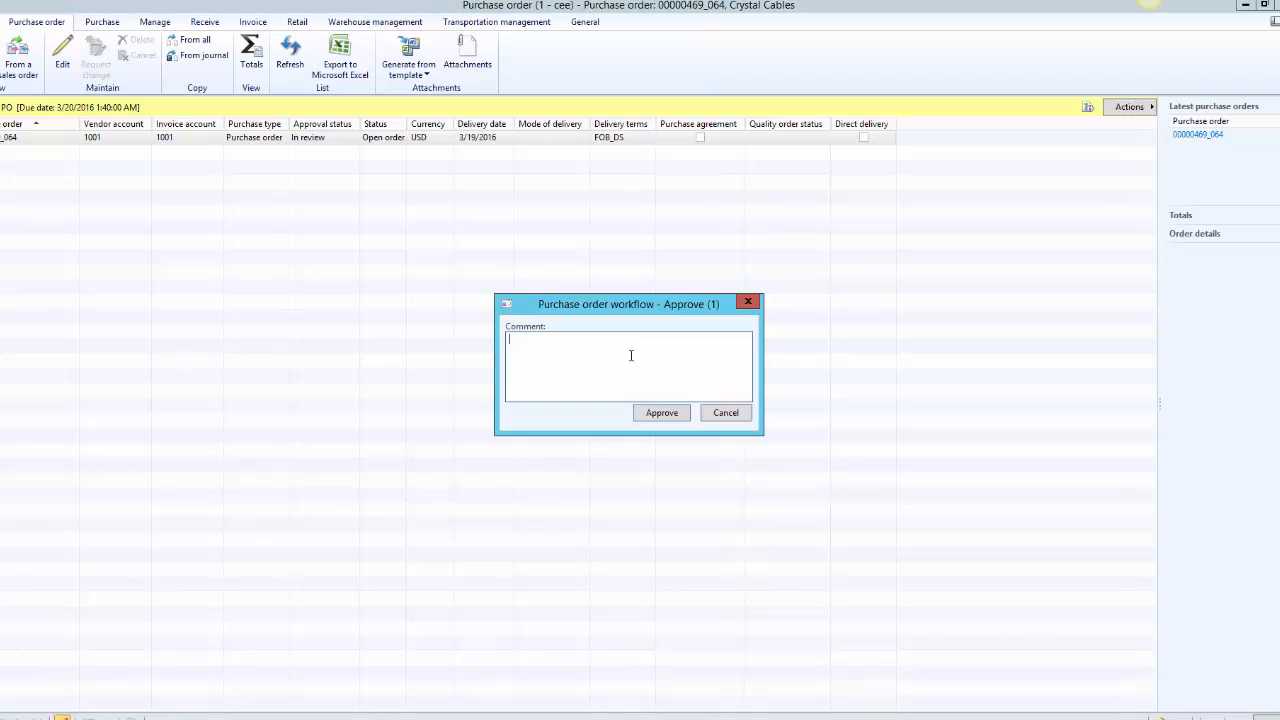
pyautogui.write('PO is approved.')
pyautogui.click(660, 413)
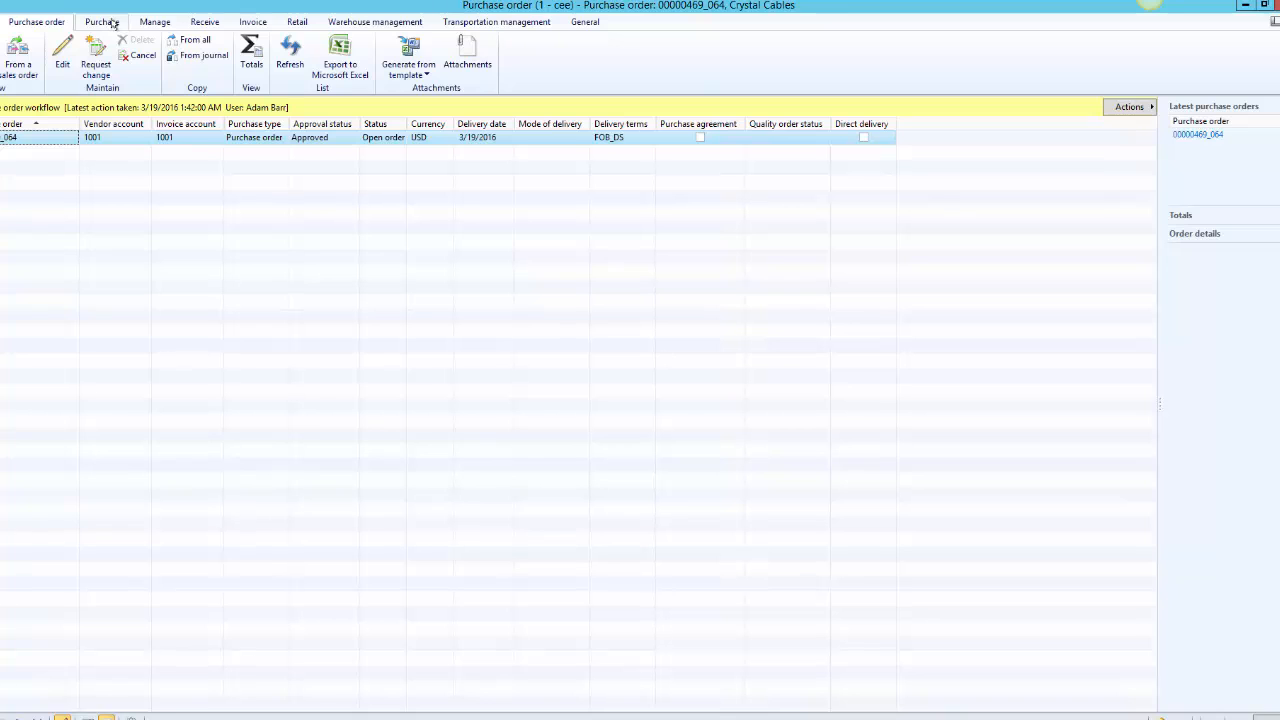
pyautogui.click(102, 21)
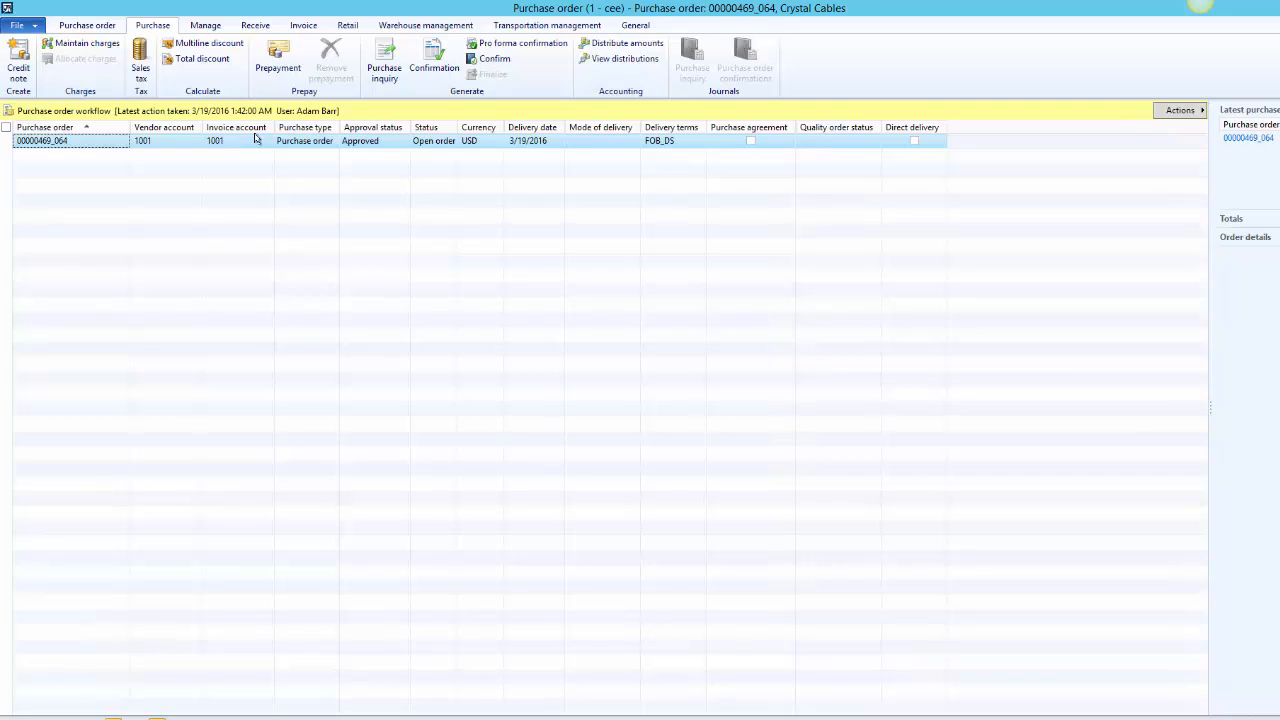
pyautogui.click(76, 28)
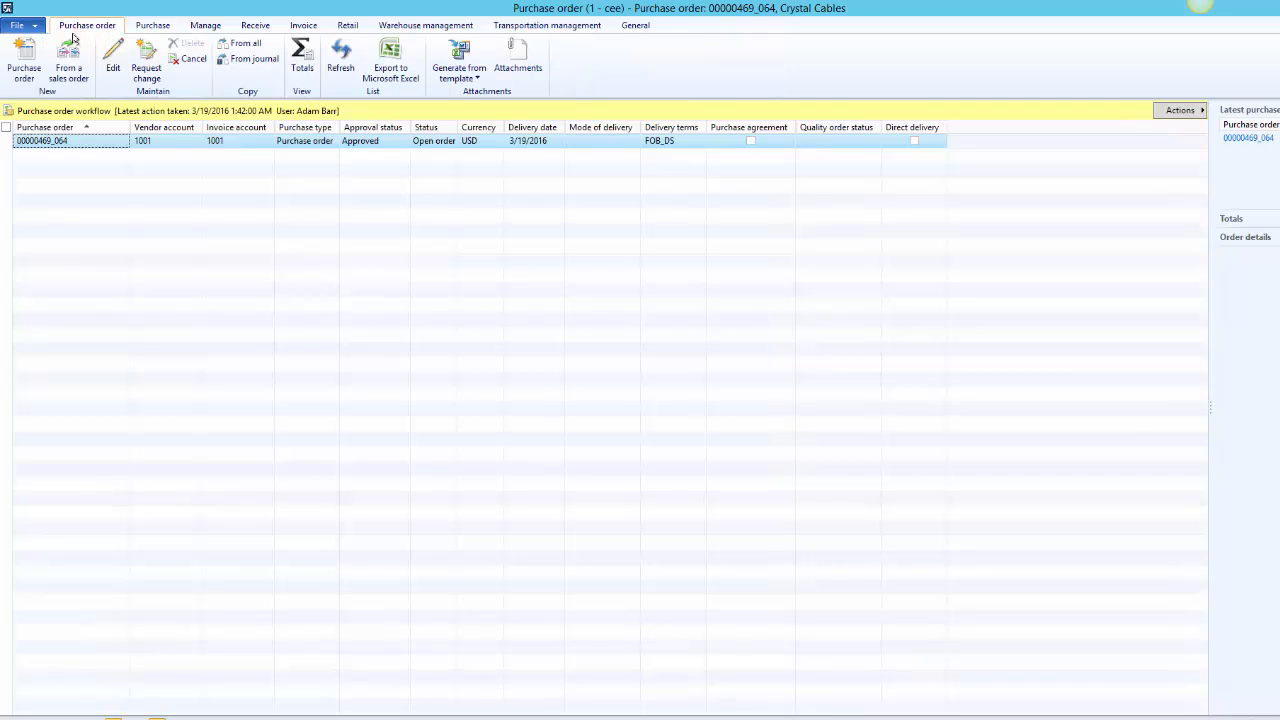
pyautogui.click(24, 62)
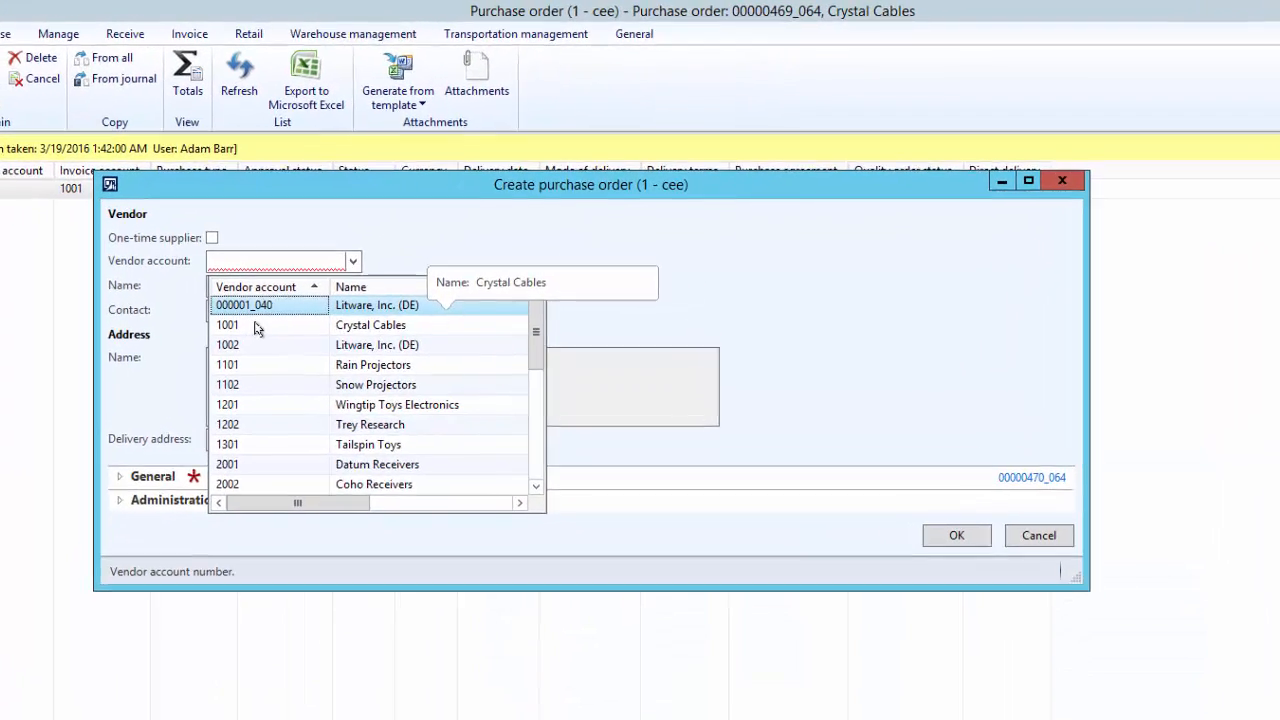
pyautogui.click(353, 243)
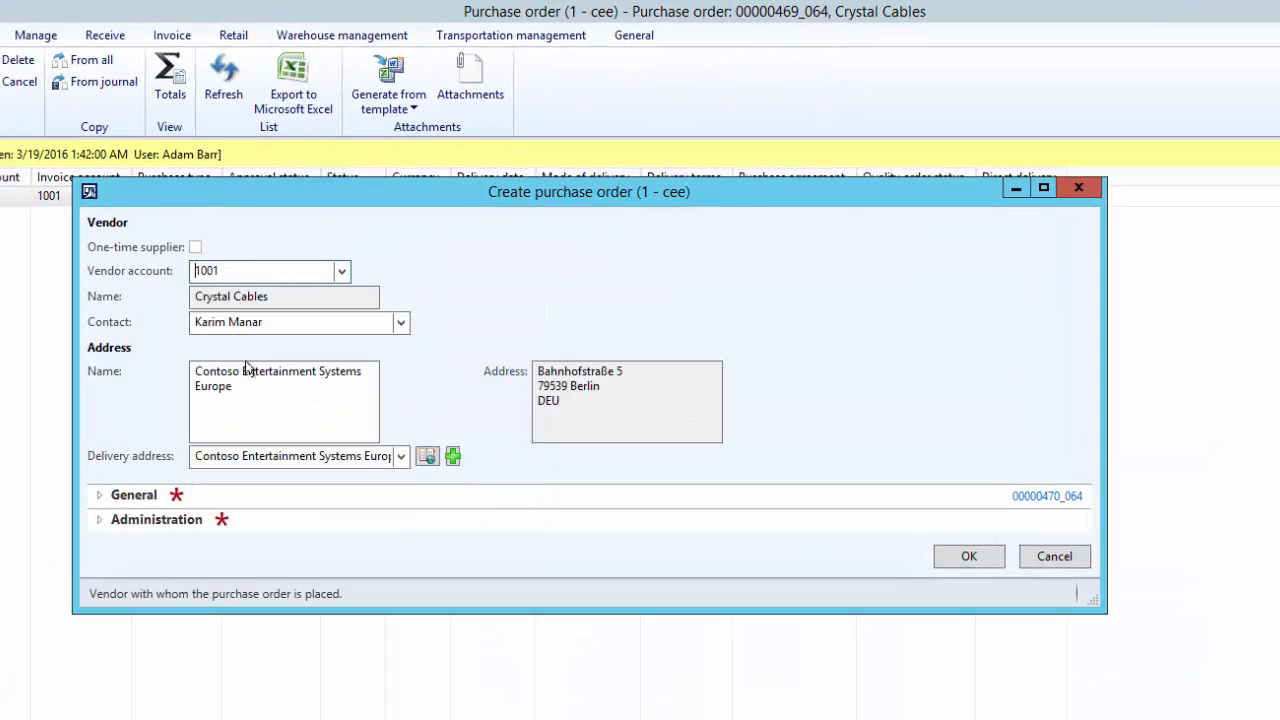
pyautogui.click(97, 521)
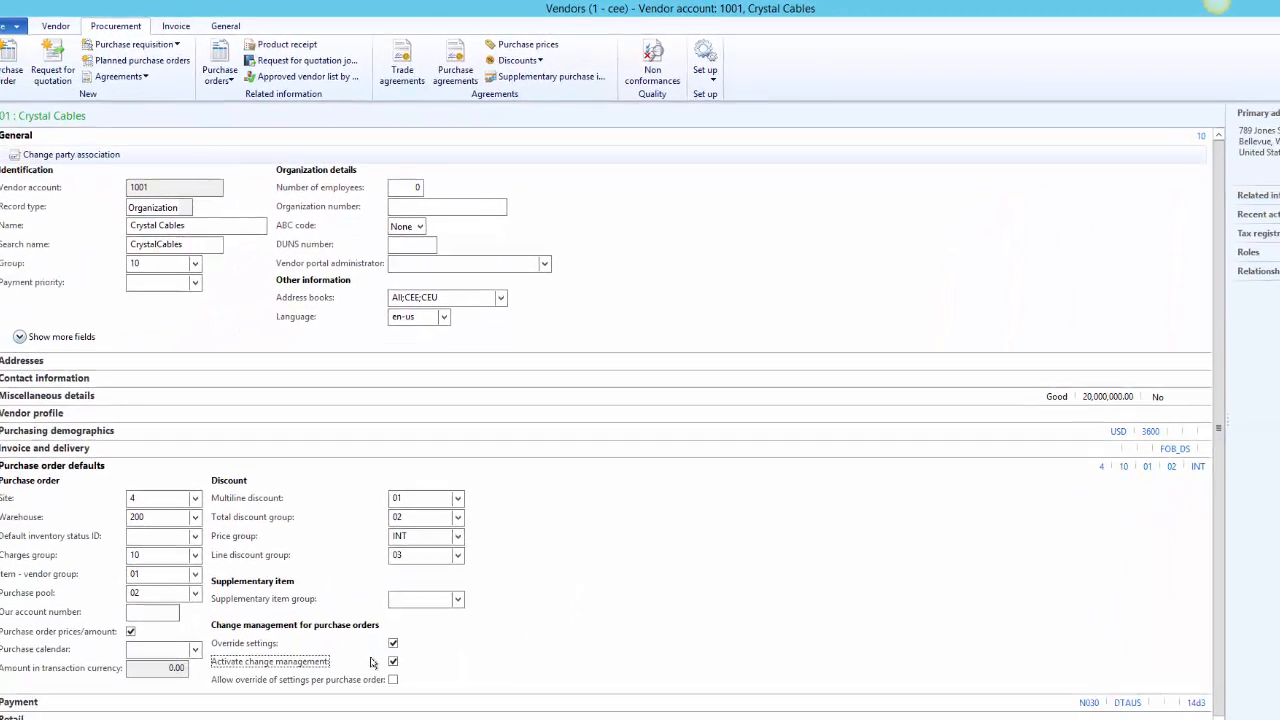
# Allow override of change management settings per purchase order for vendor Crystal Cables, and open all purchase orders in Accounts payable
pyautogui.click(400, 661)
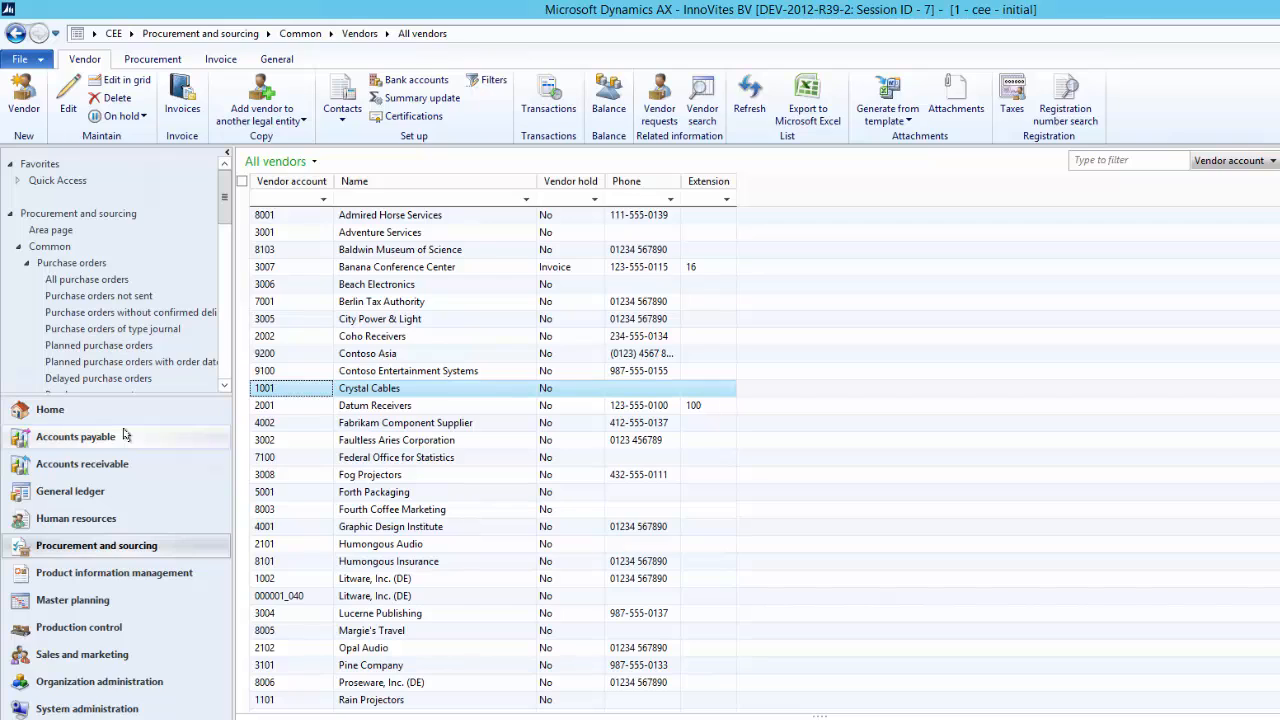
pyautogui.click(183, 430)
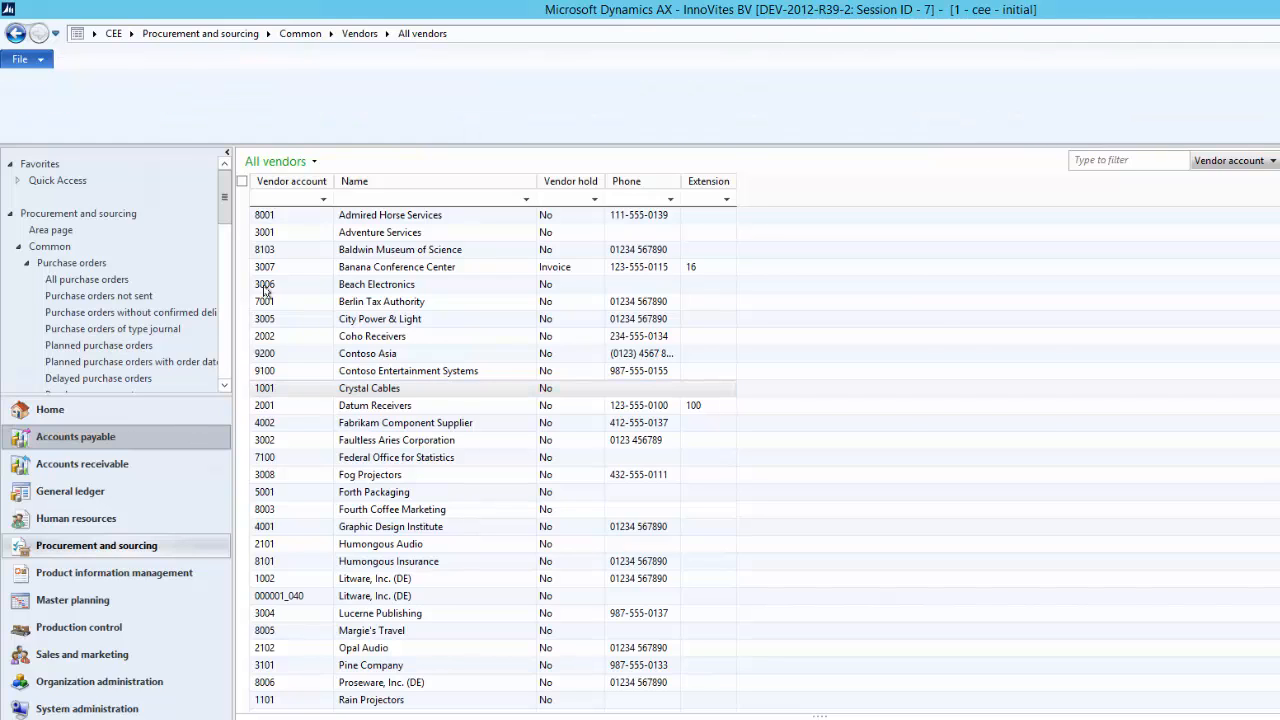
pyautogui.click(311, 151)
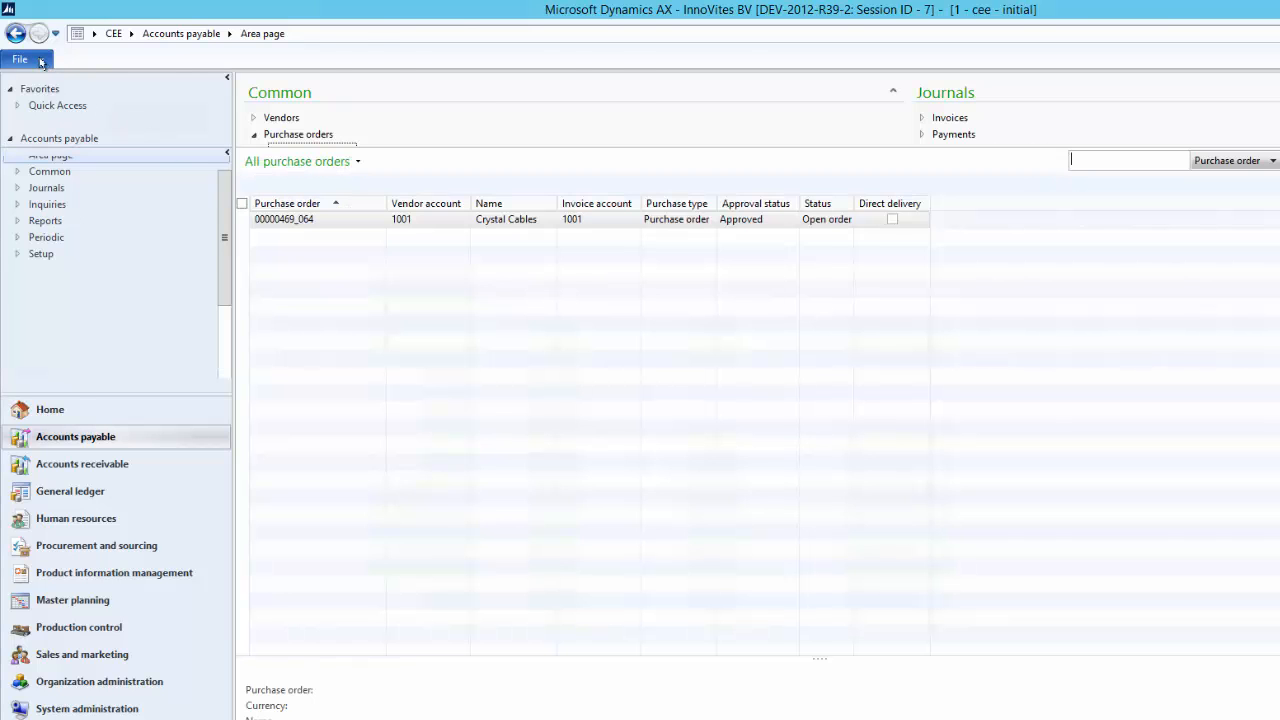
# Create a new purchase order for the vendor Crystal Cables with change management deactivated in its administration settings
pyautogui.click(28, 104)
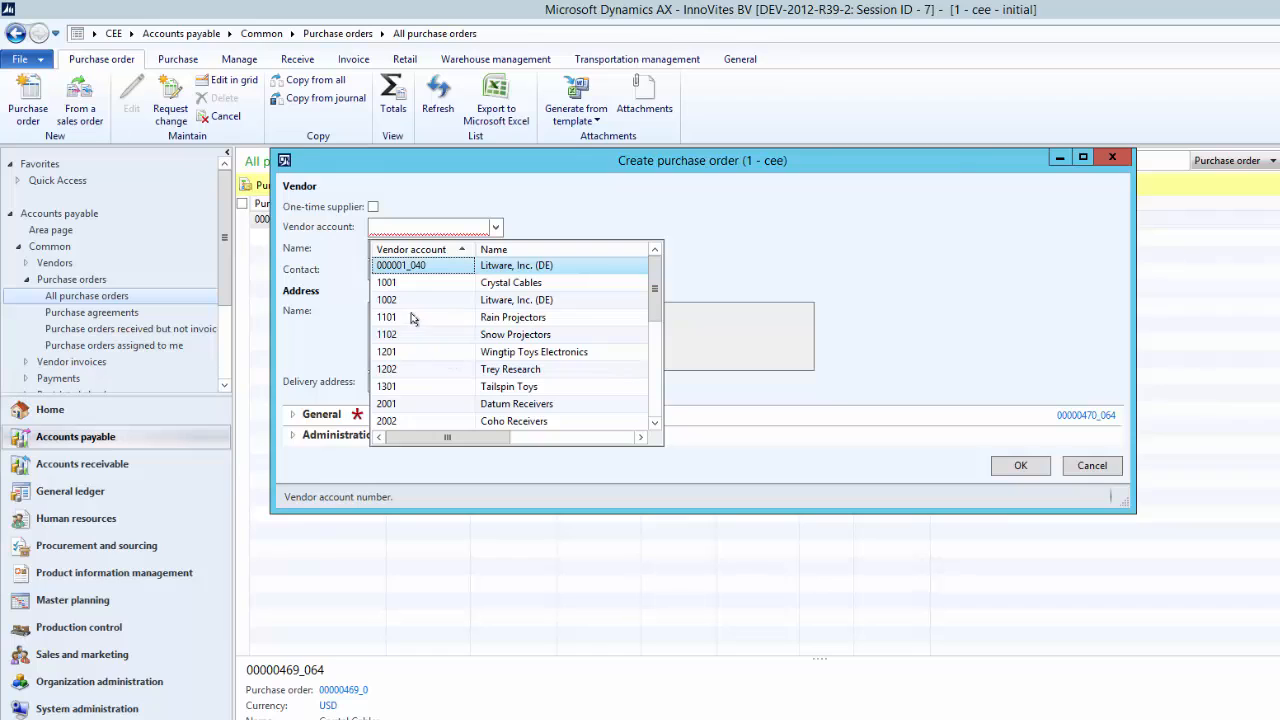
pyautogui.click(410, 316)
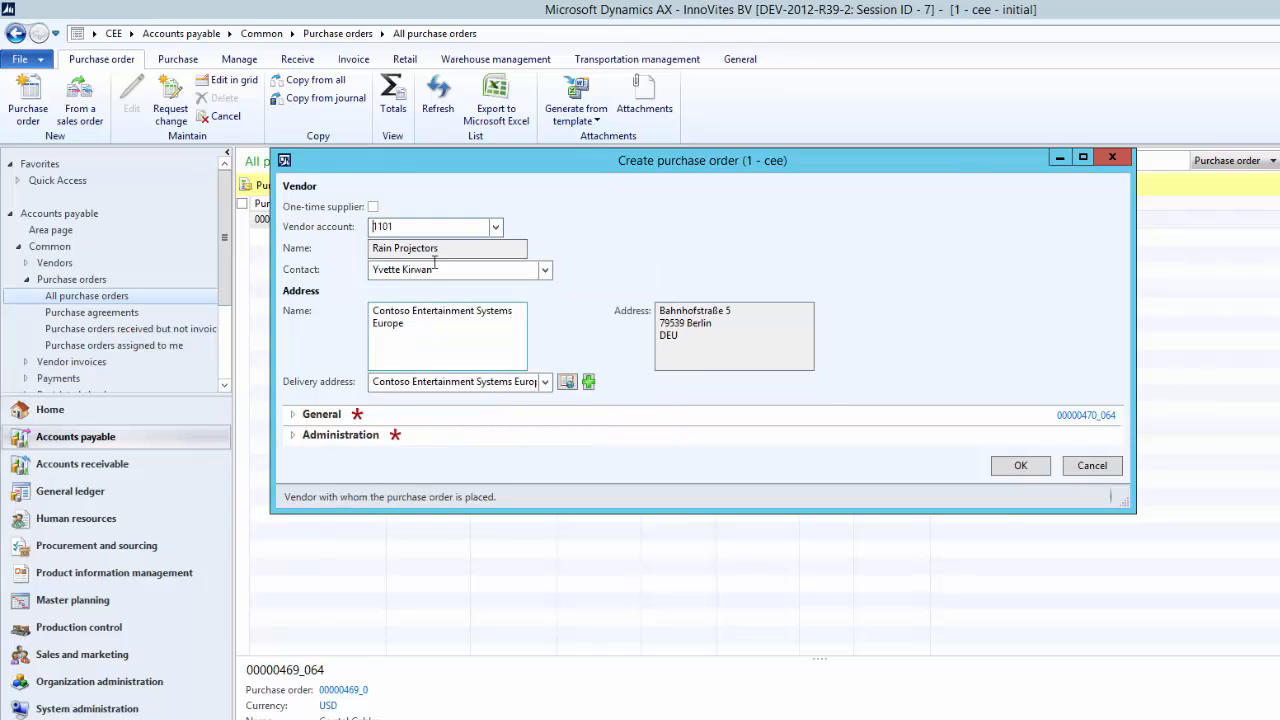
pyautogui.click(495, 226)
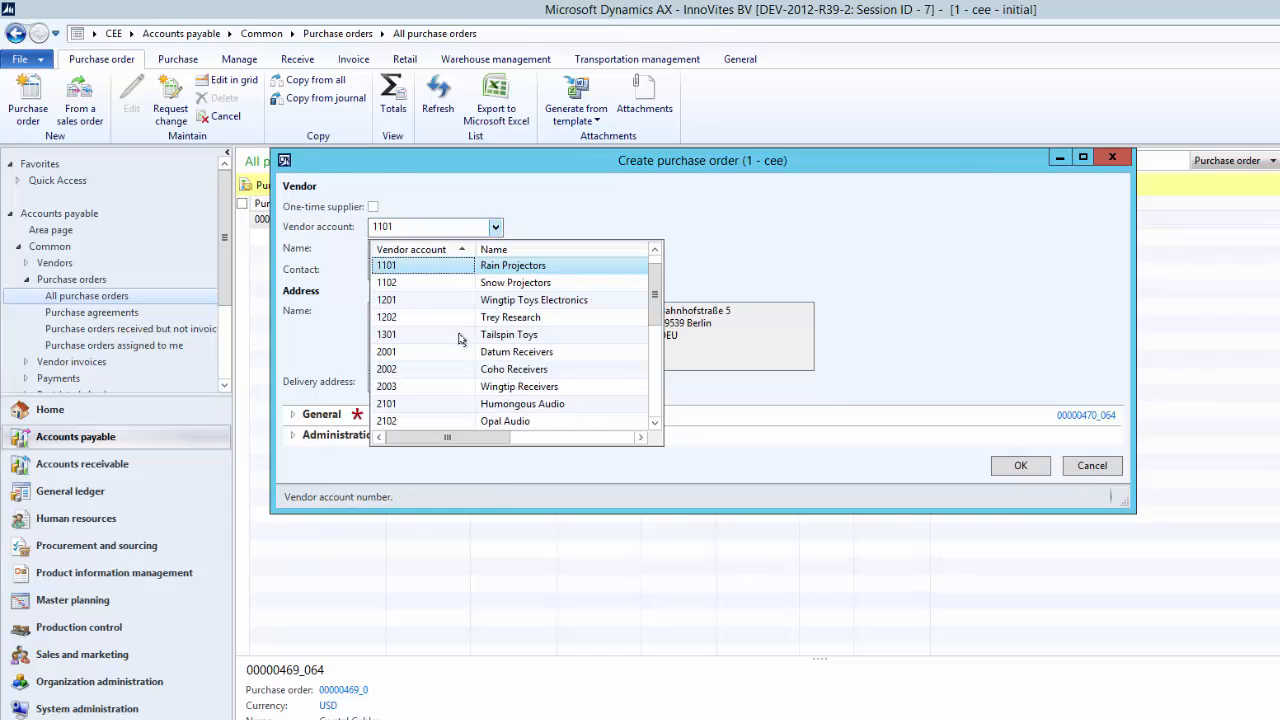
pyautogui.scroll(1, 420, 318)
pyautogui.click(417, 286)
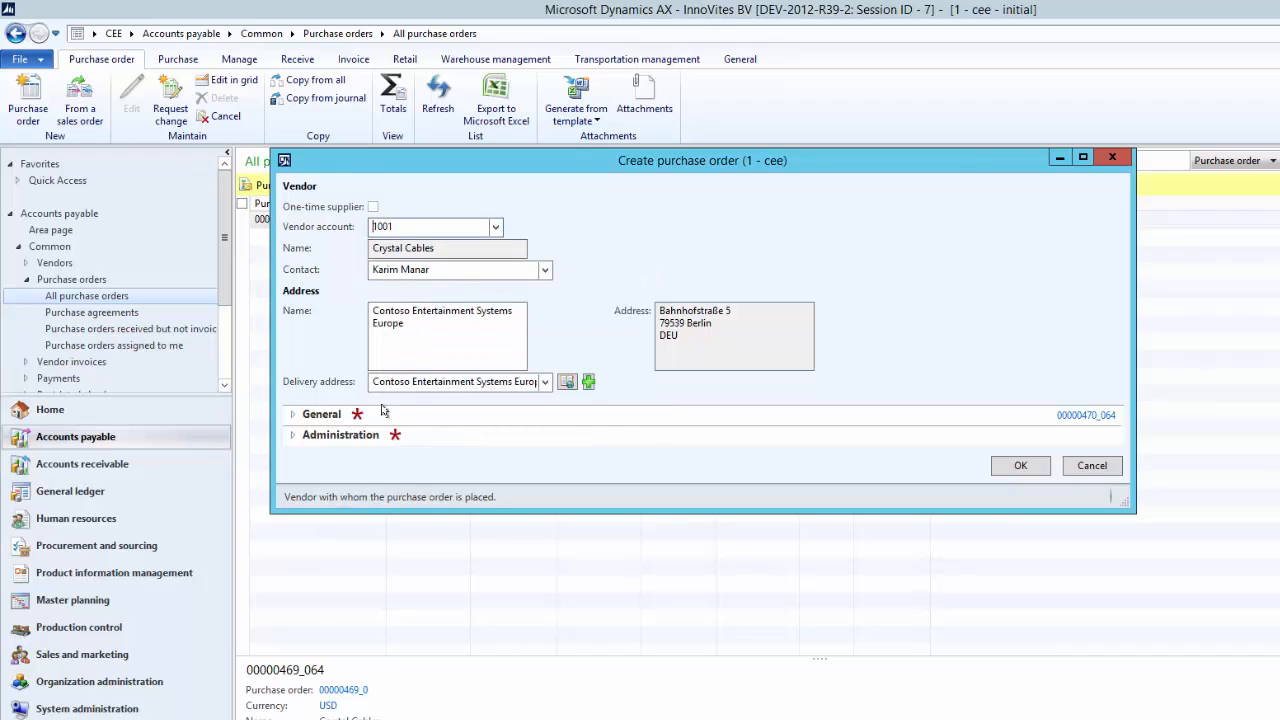
pyautogui.click(291, 436)
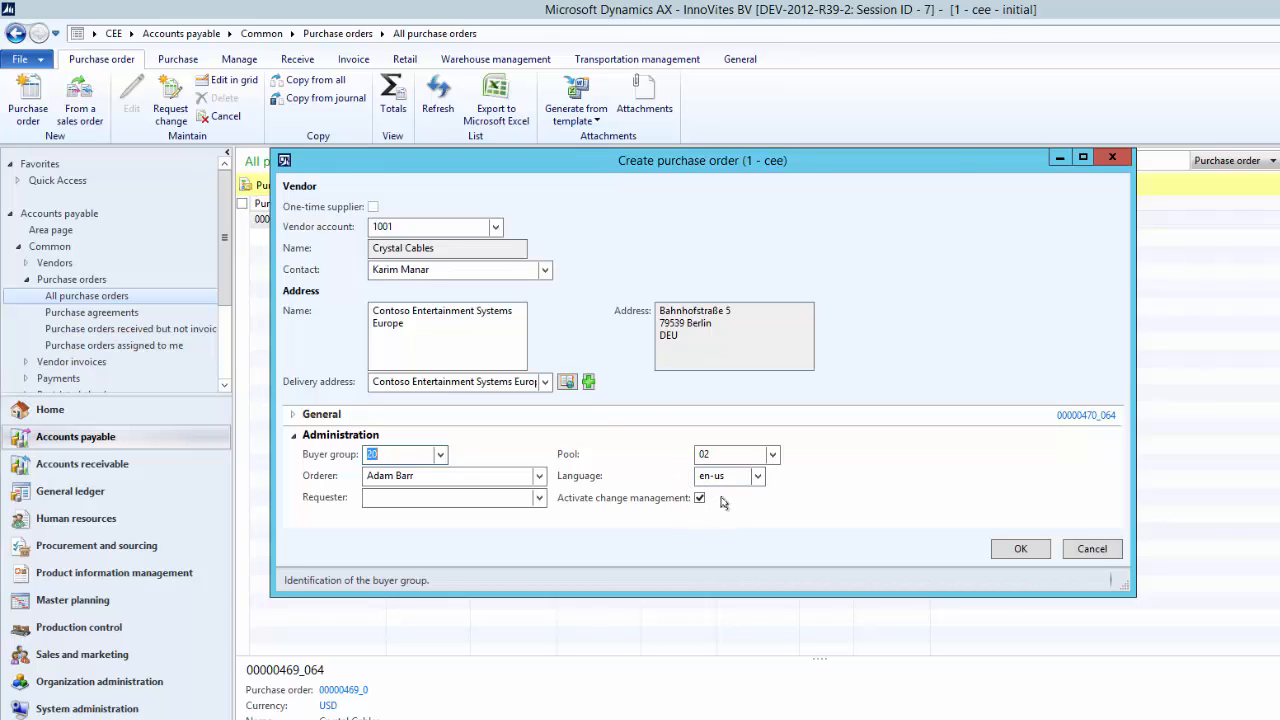
pyautogui.click(699, 499)
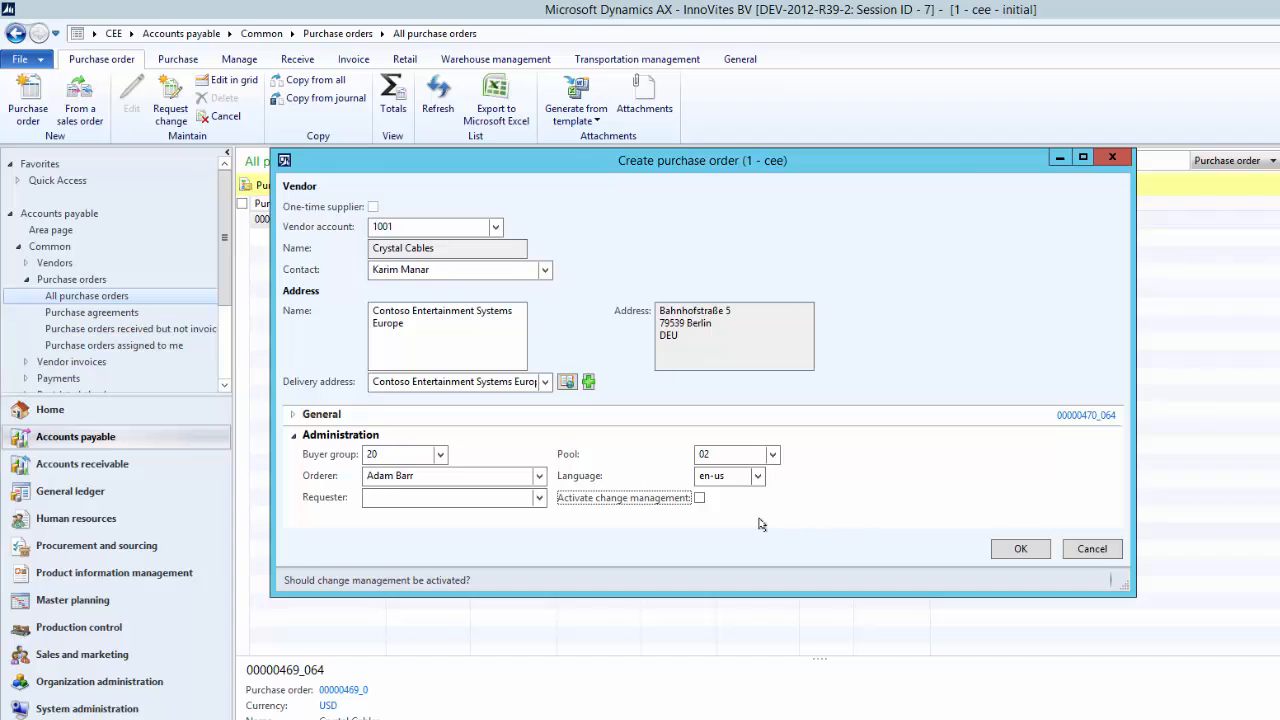
pyautogui.click(1020, 549)
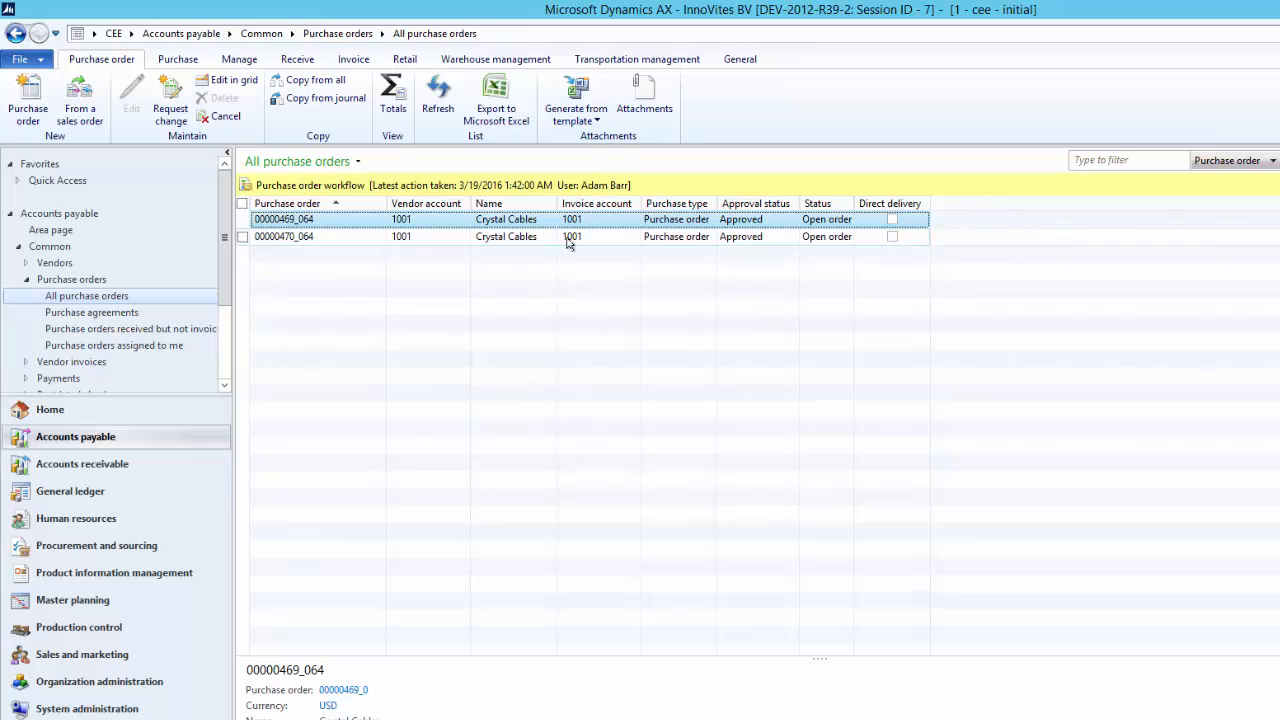
# Compare the approval status and workflow bar of the two Crystal Cables purchase orders in the list
pyautogui.click(597, 237)
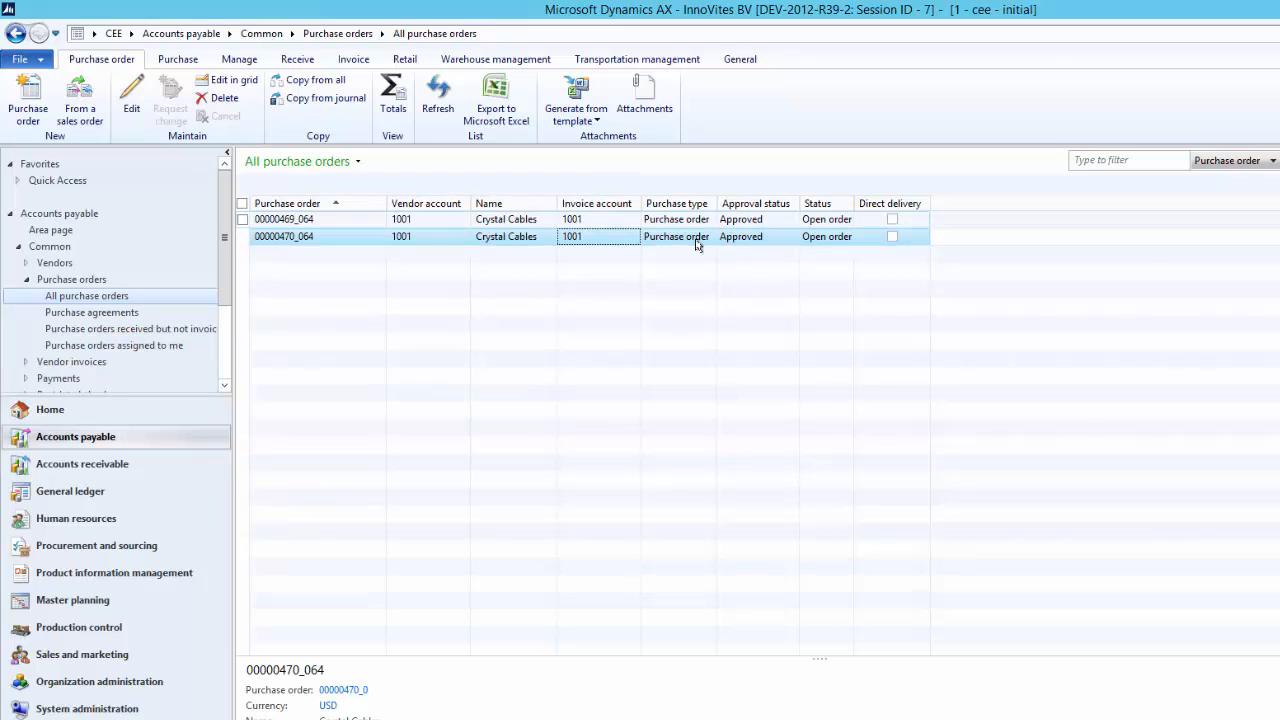
pyautogui.click(749, 221)
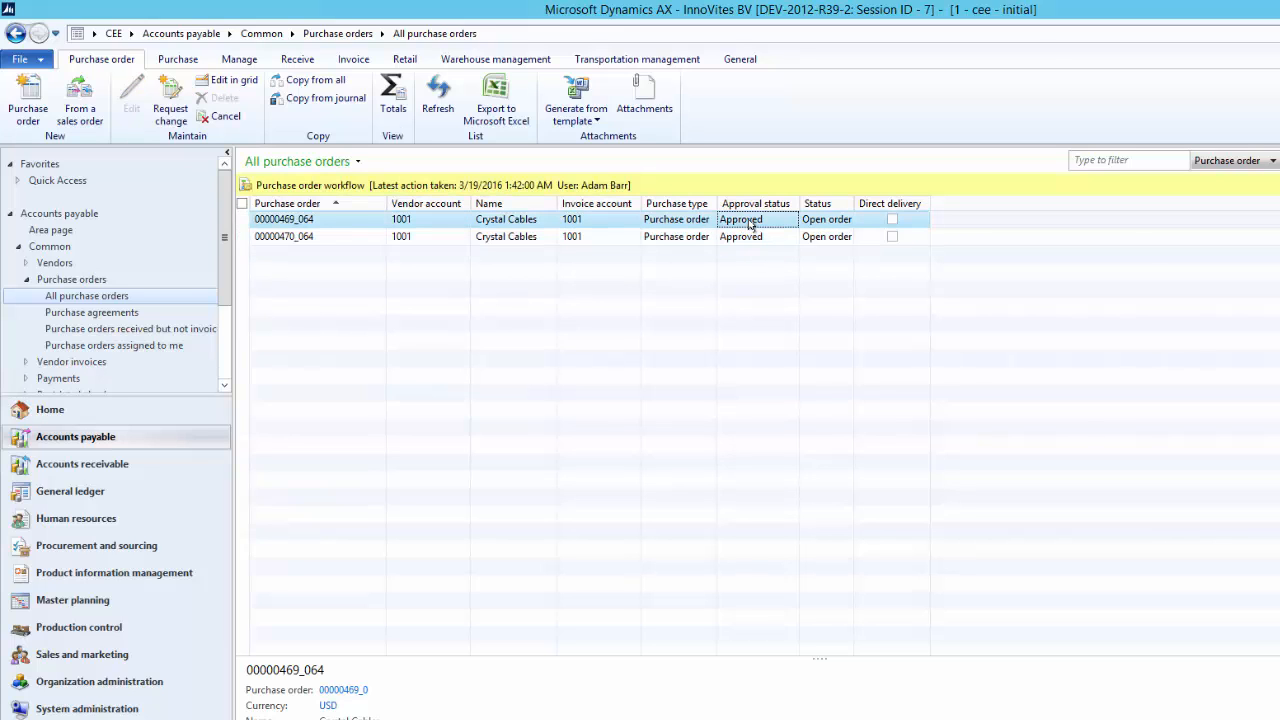